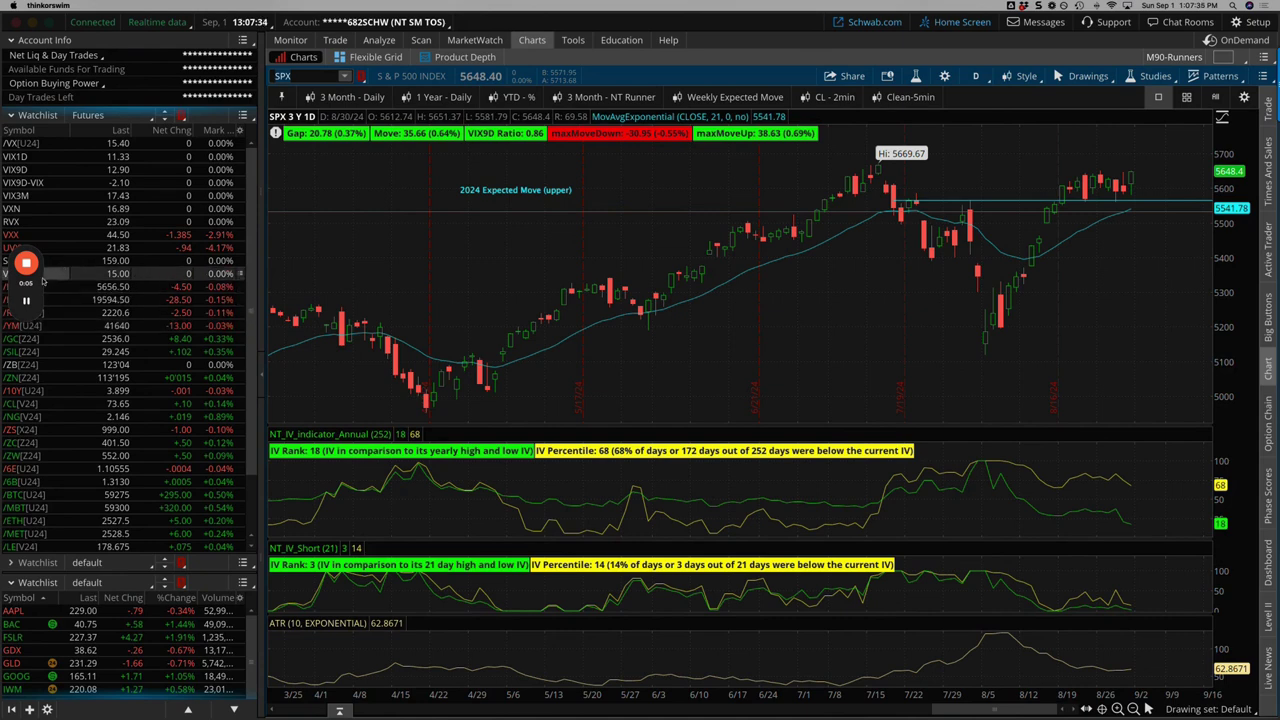
View the daily charts of the Nasdaq (/NQ), Russell 2000 (/RTY) and Dow (/YM) futures, collapsing the order entry area.
{"action": "left_click_drag", "start_coordinate": [37, 284], "coordinate": [1249, 410]}
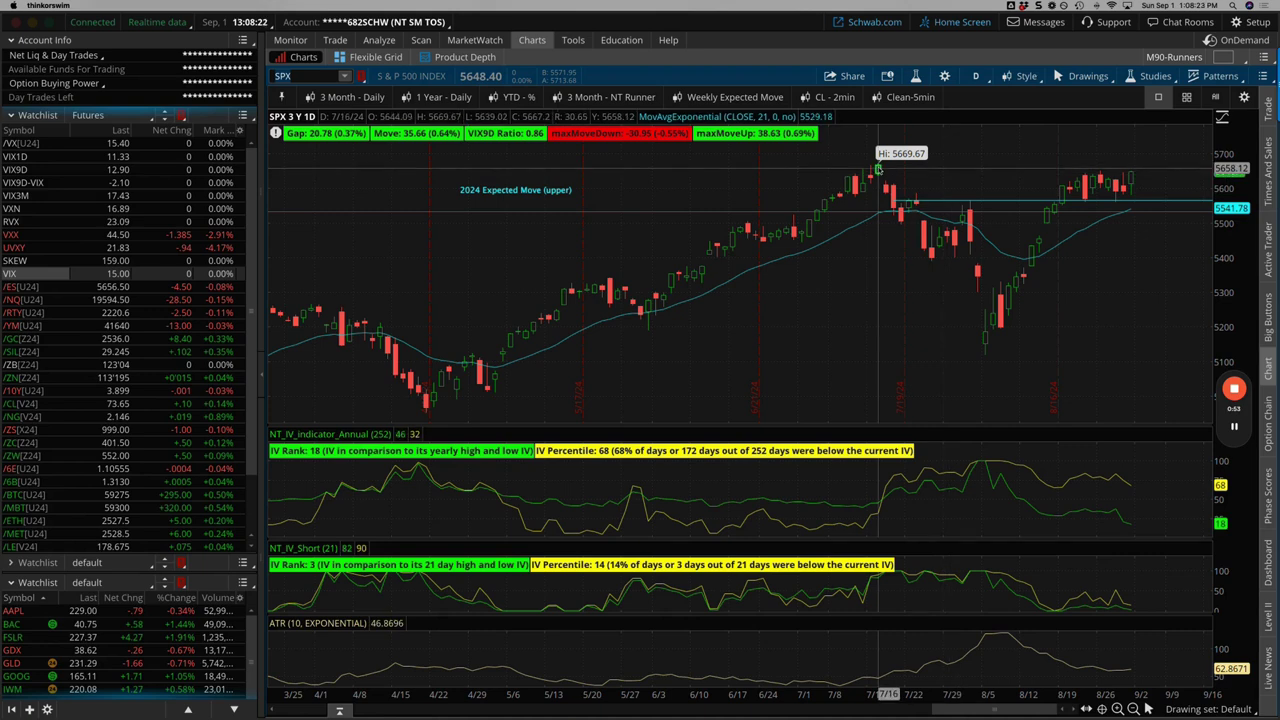
{"action": "left_click", "coordinate": [45, 301]}
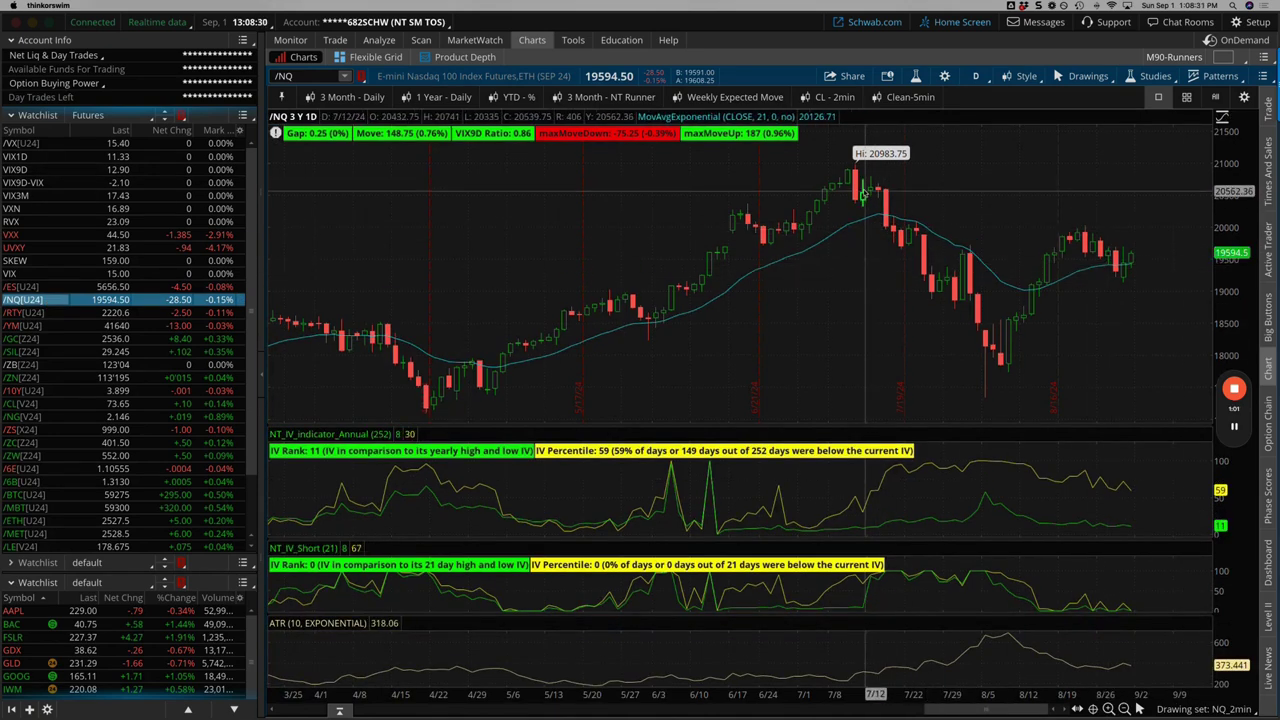
{"action": "left_click", "coordinate": [40, 311]}
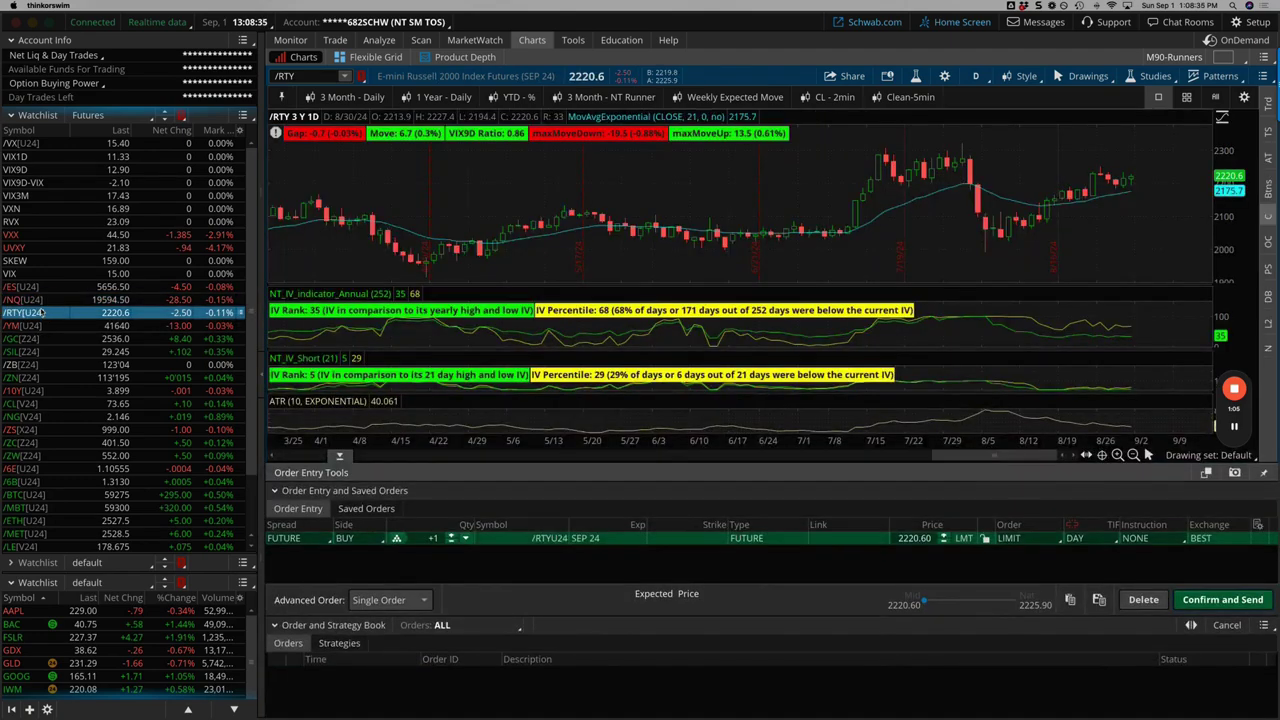
{"action": "left_click", "coordinate": [341, 455]}
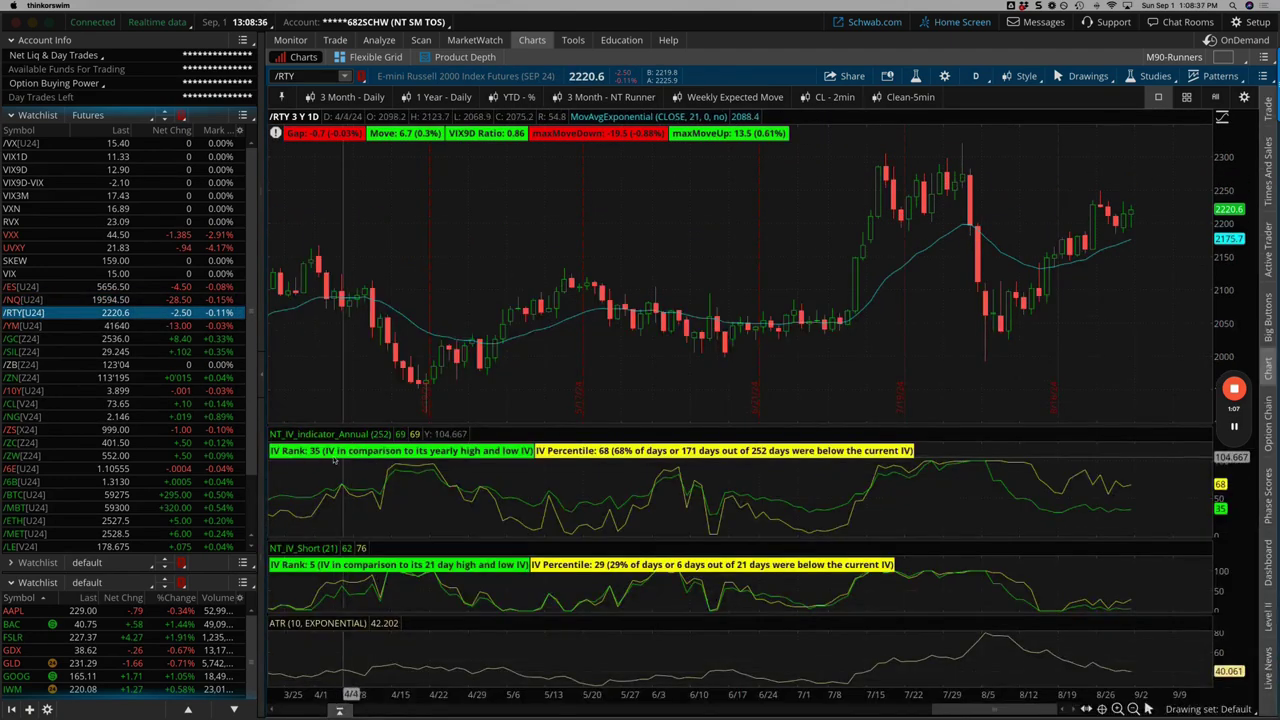
{"action": "left_click", "coordinate": [22, 327]}
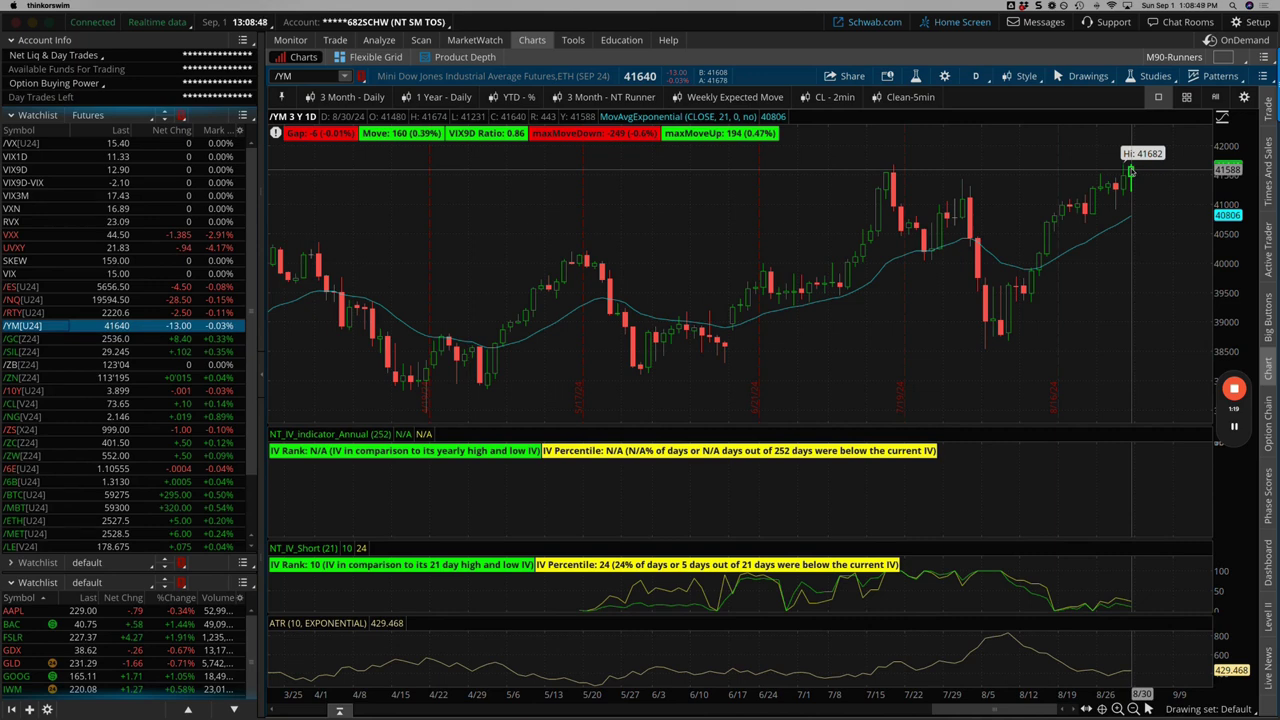
View the daily charts of the gold (/GC), silver (/SIL), 30-year bond (/ZB) and 10-year yield (/10Y) futures.
{"action": "left_click", "coordinate": [51, 340]}
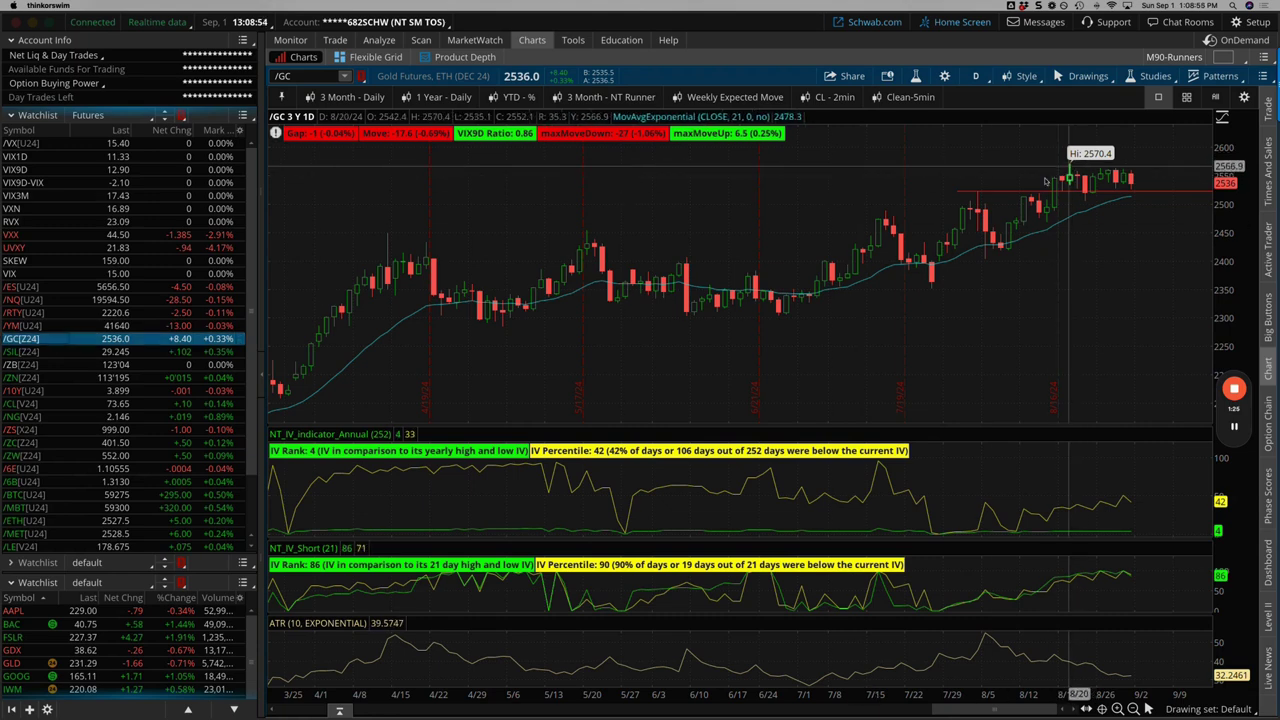
{"action": "left_click", "coordinate": [57, 351]}
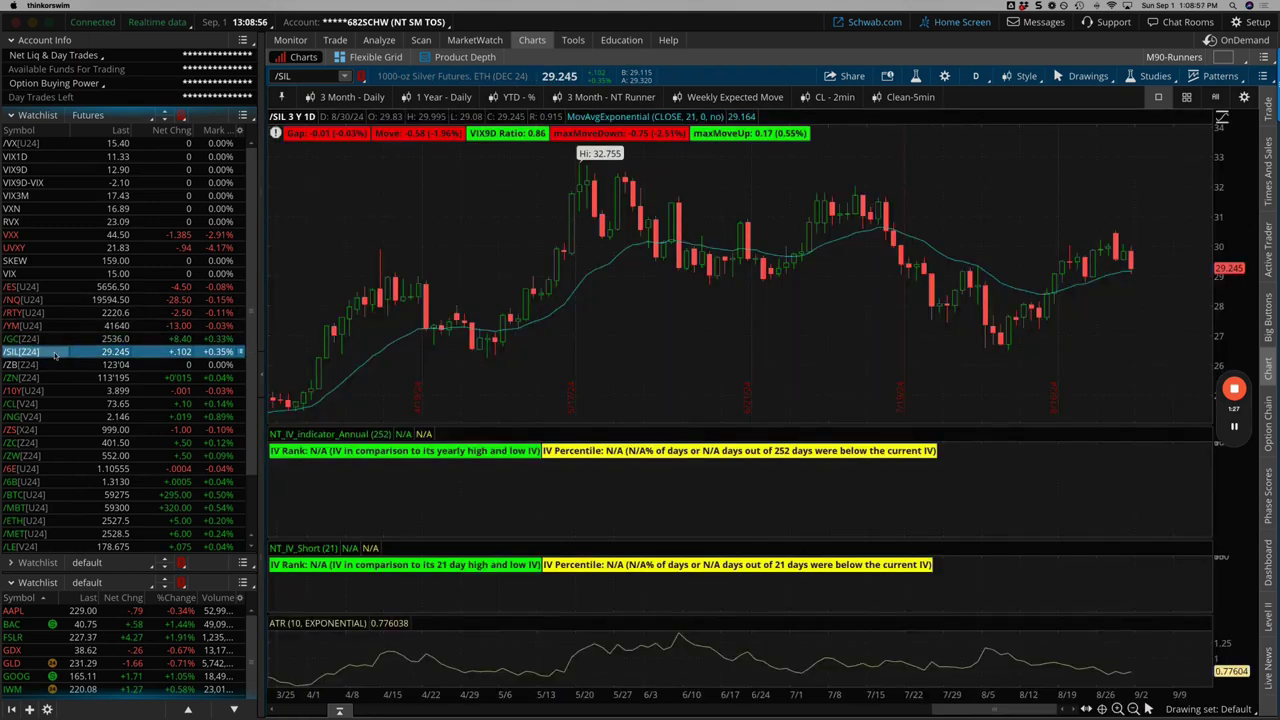
{"action": "left_click", "coordinate": [53, 365]}
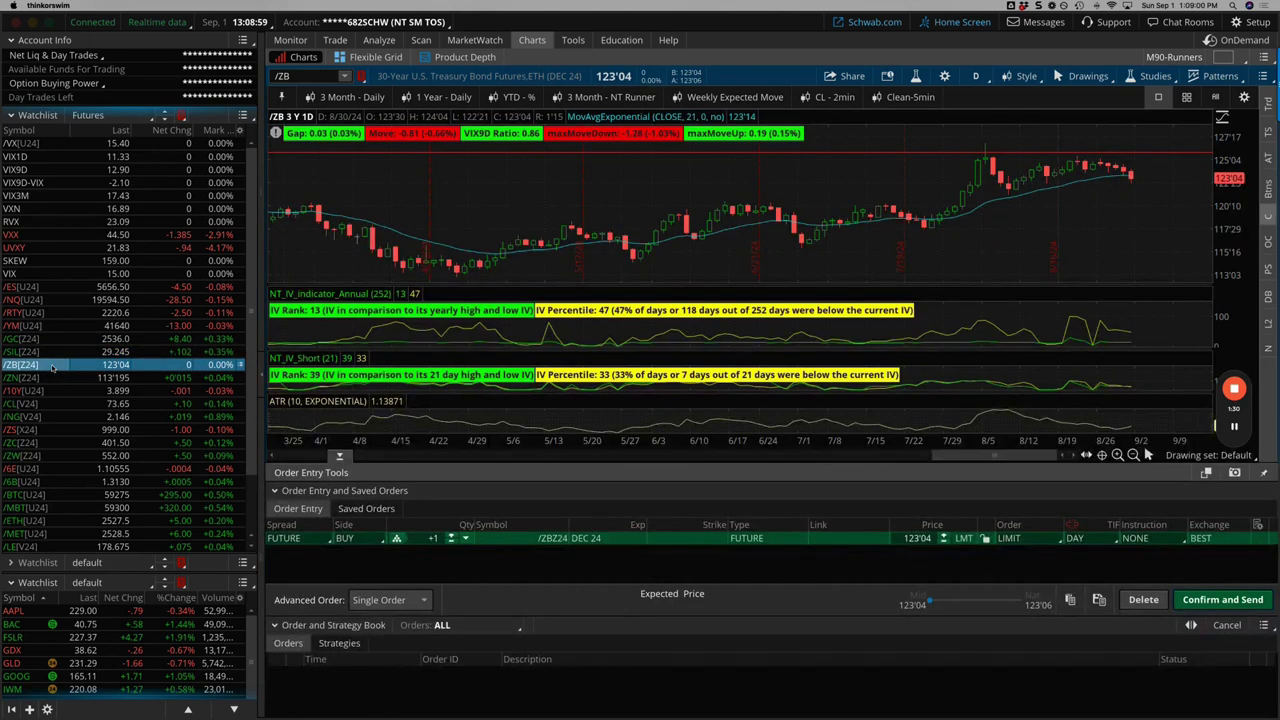
{"action": "left_click", "coordinate": [45, 391]}
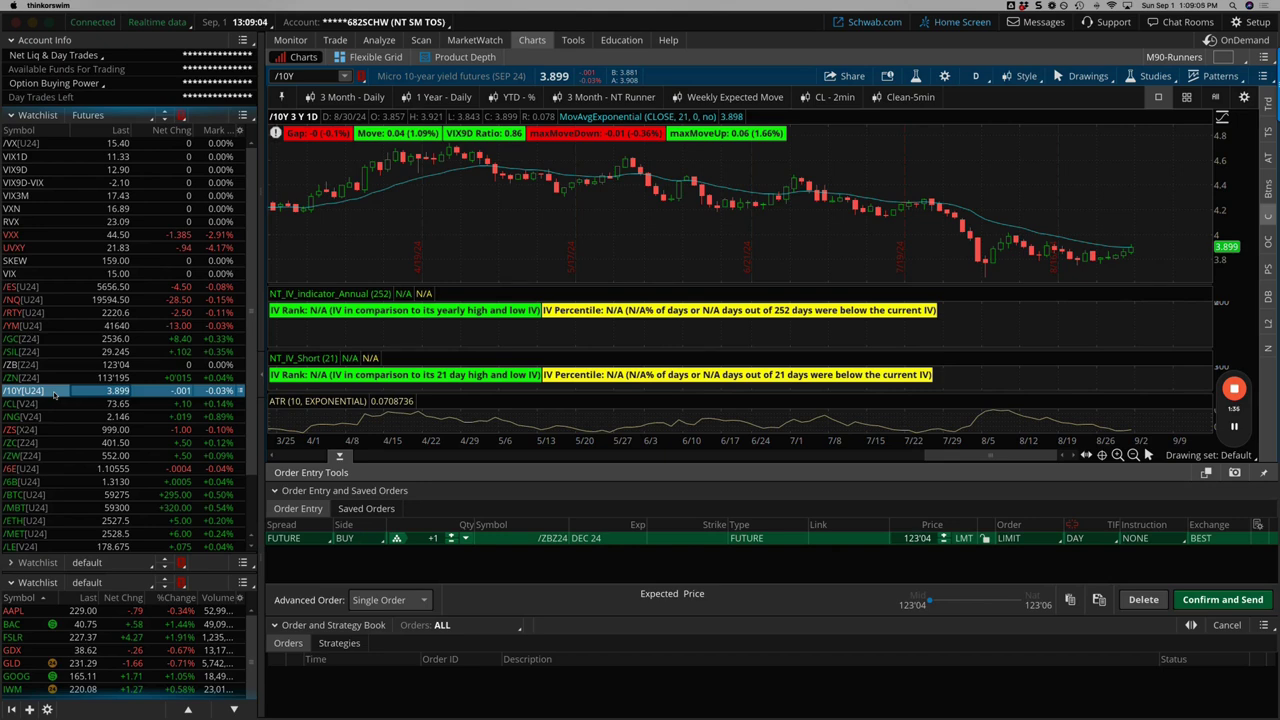
View the daily charts of the crude oil (/CL), natural gas (/NG), soybean (/ZS), corn (/ZC) and wheat (/ZW) futures.
{"action": "left_click", "coordinate": [54, 403]}
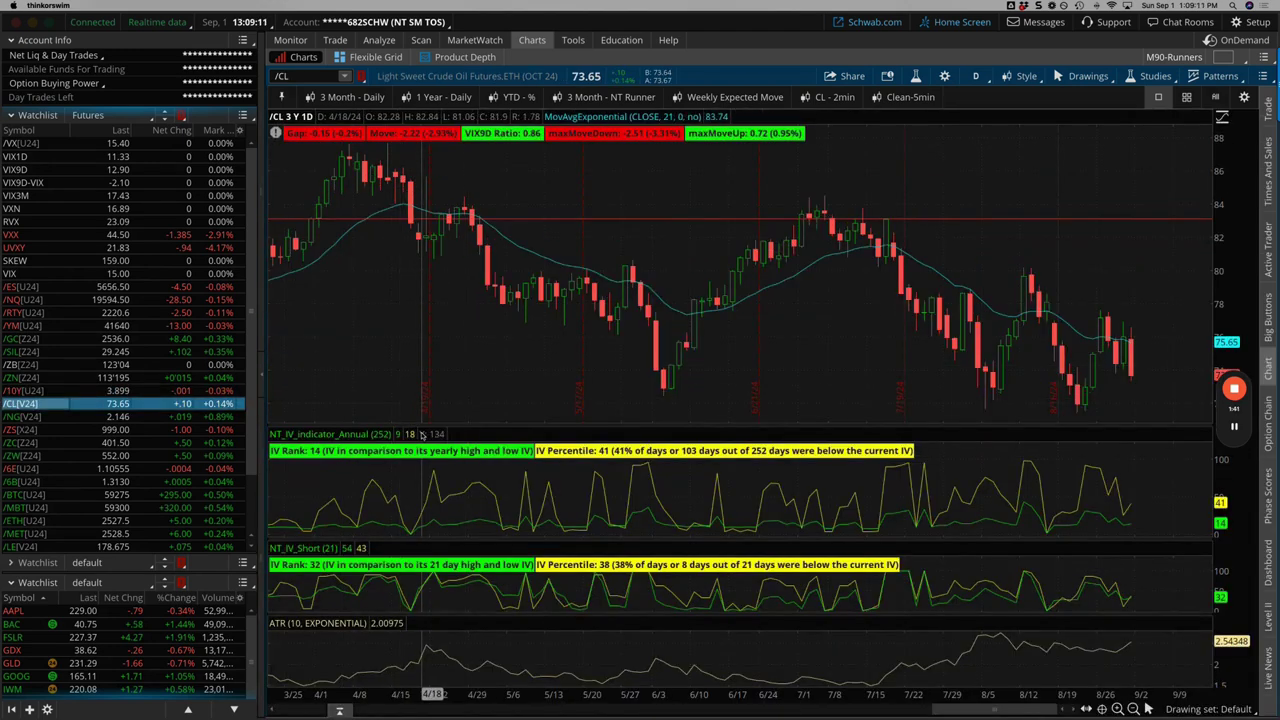
{"action": "left_click", "coordinate": [20, 416]}
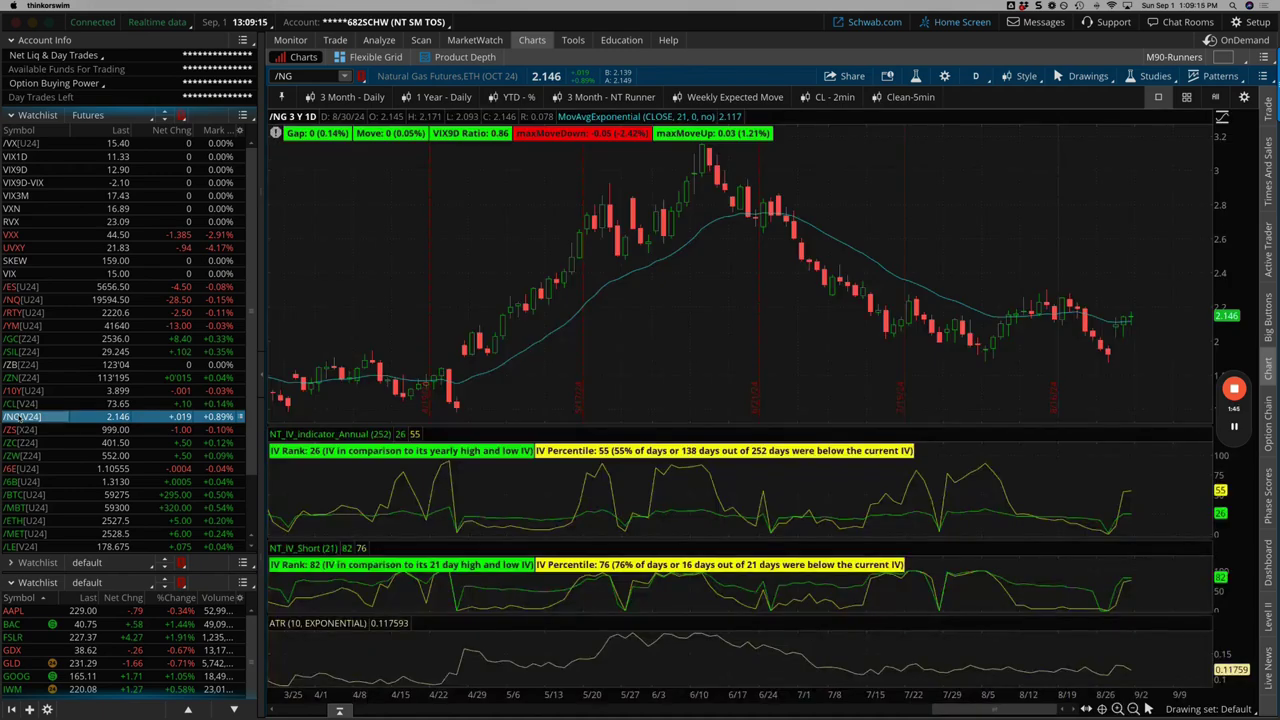
{"action": "left_click", "coordinate": [20, 430]}
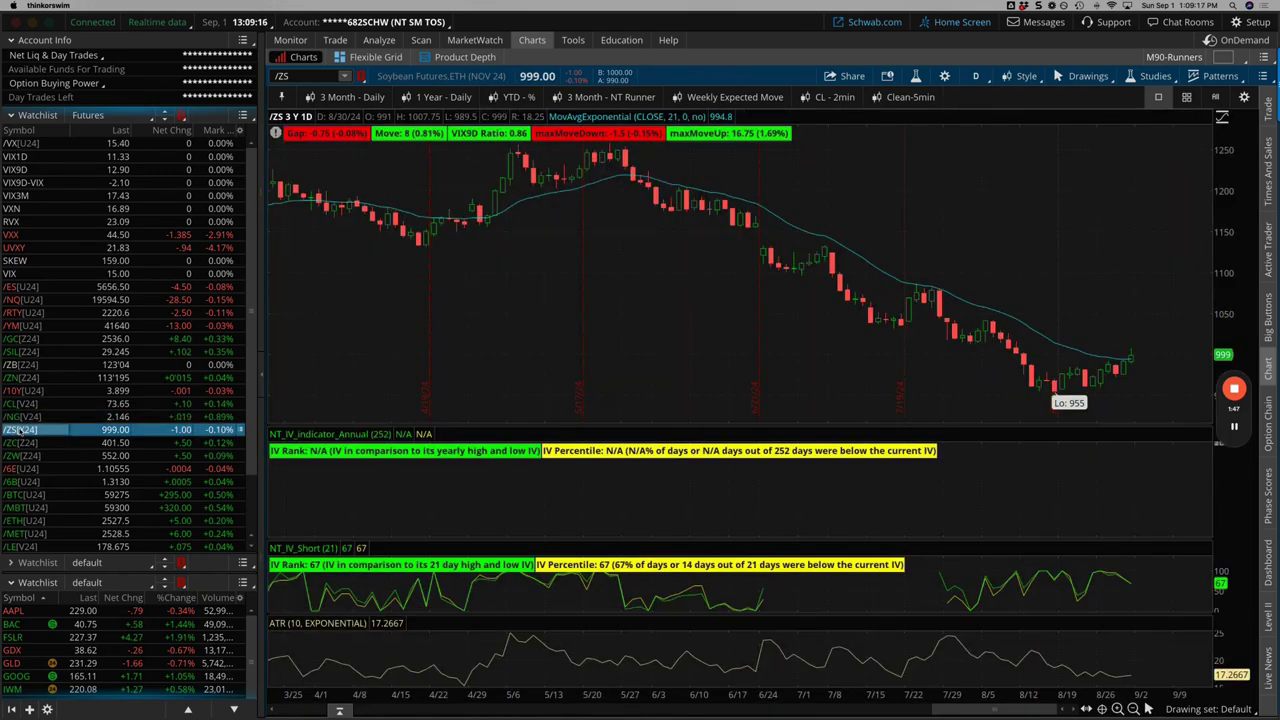
{"action": "left_click", "coordinate": [20, 442]}
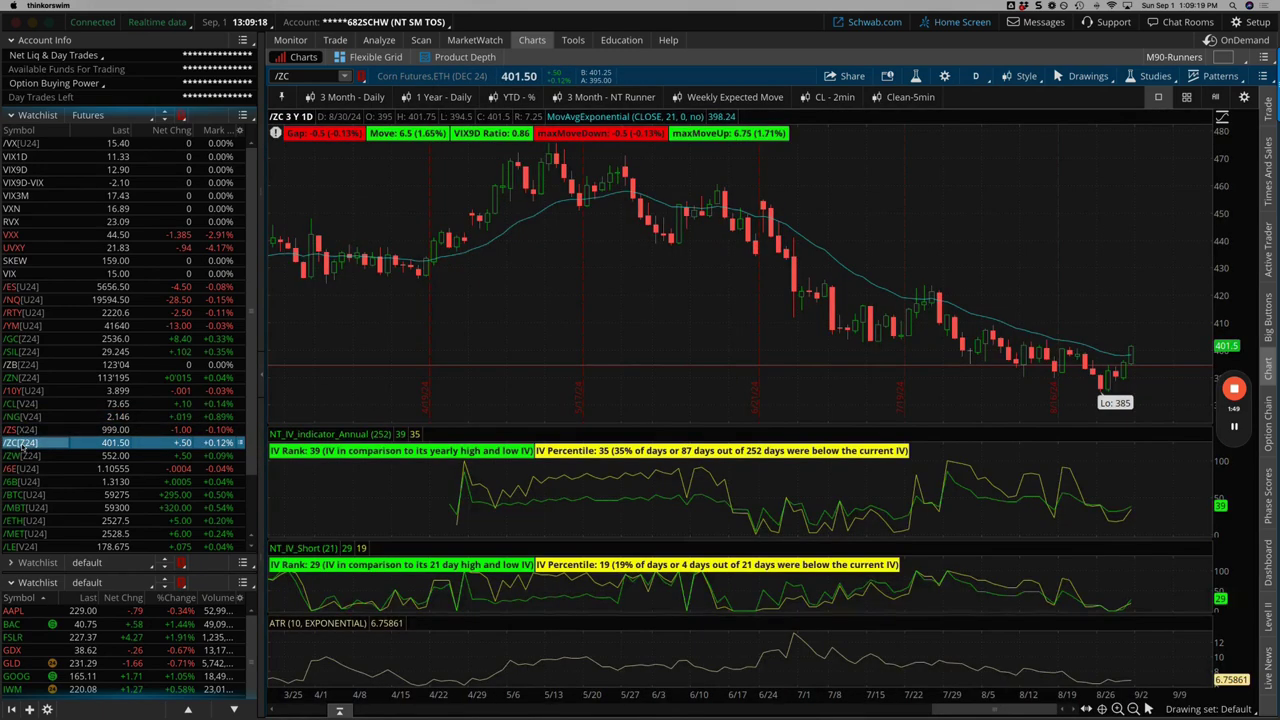
{"action": "left_click", "coordinate": [22, 456]}
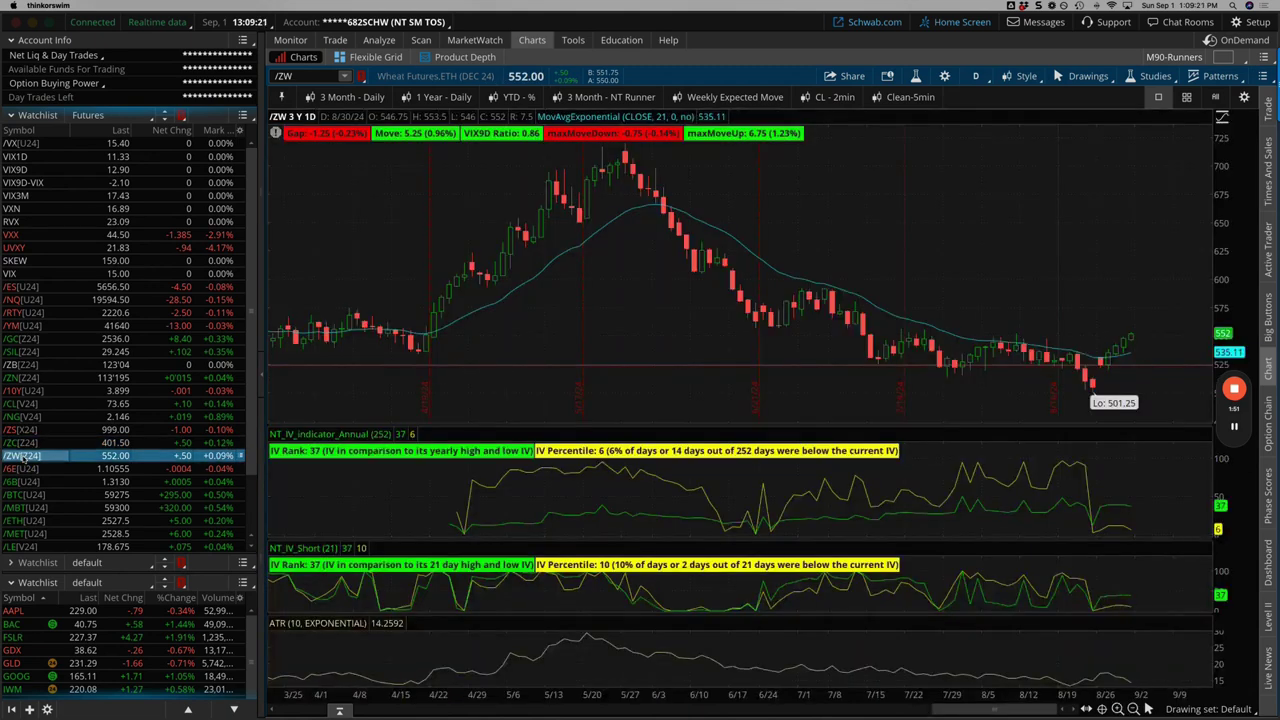
View the daily charts of the Euro FX (/6E) futures, Bitcoin (/BTC) futures and the VIX index.
{"action": "left_click", "coordinate": [22, 468]}
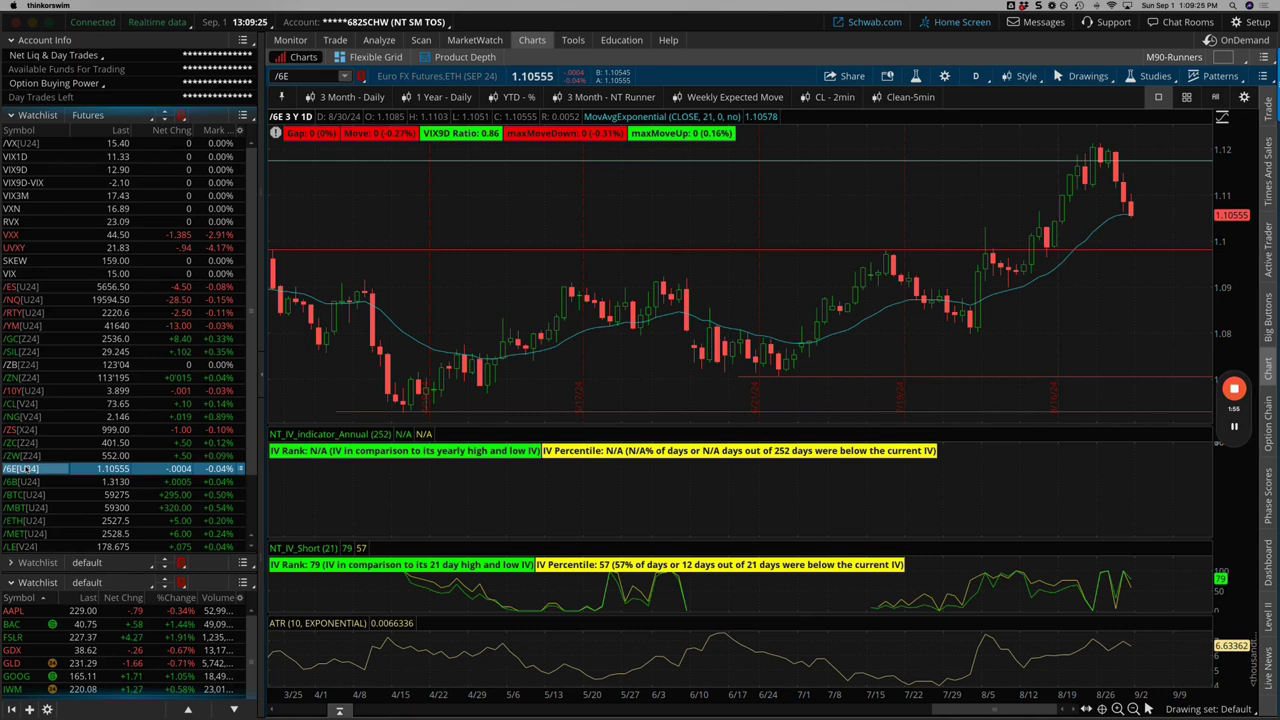
{"action": "left_click", "coordinate": [24, 494]}
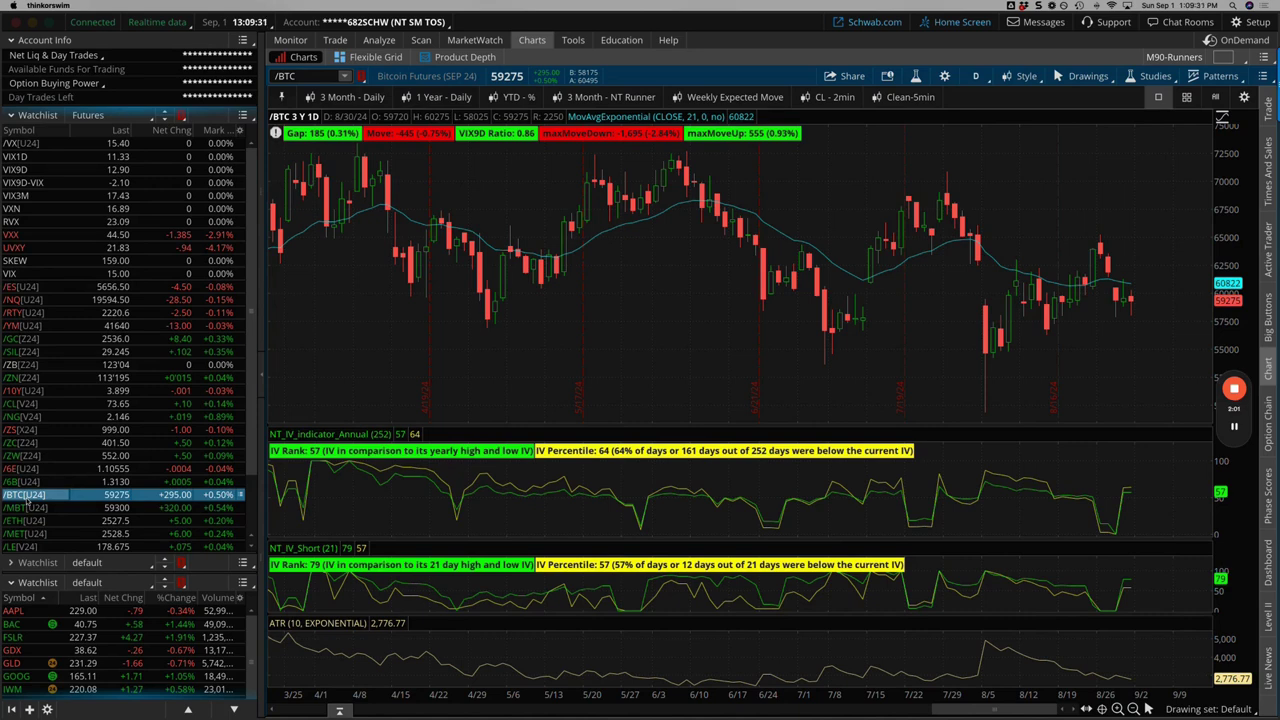
{"action": "left_click", "coordinate": [22, 276]}
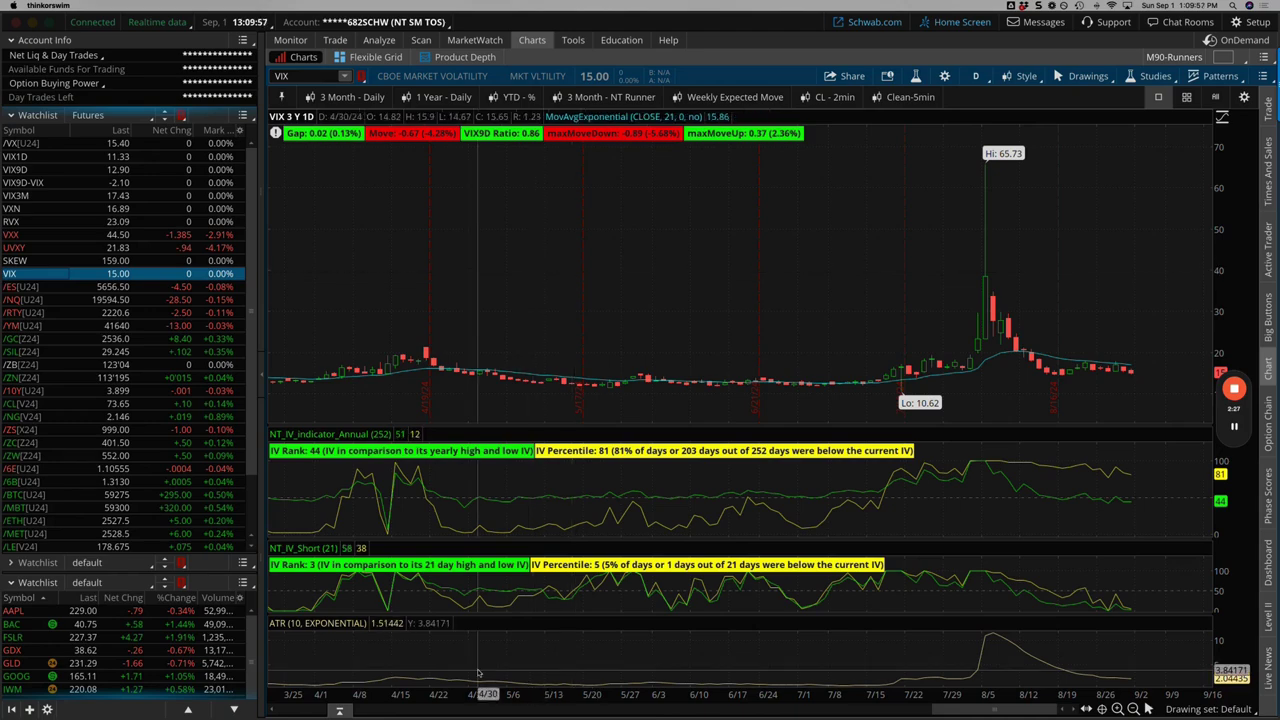
Switch to TraderSync, change the trades' setup filter to 0 DTE - BIC only, and review the filtered trades.
{"action": "left_click", "coordinate": [140, 704]}
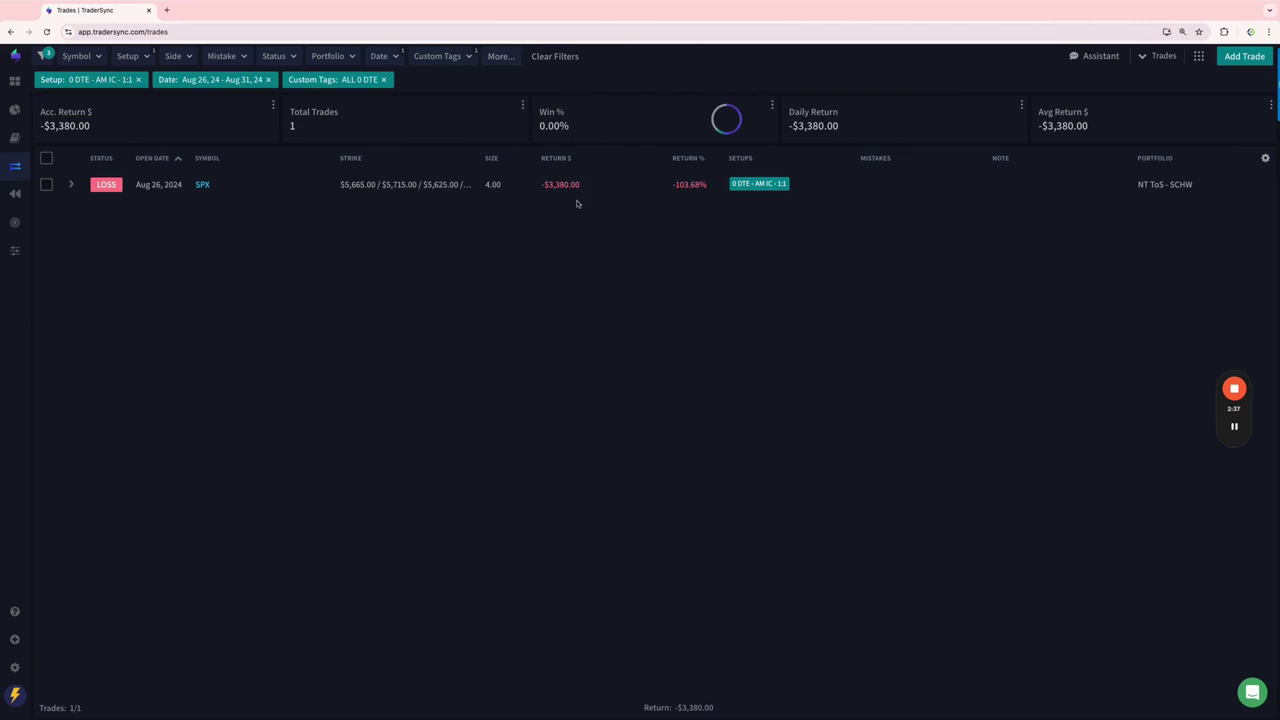
{"action": "left_click", "coordinate": [147, 58]}
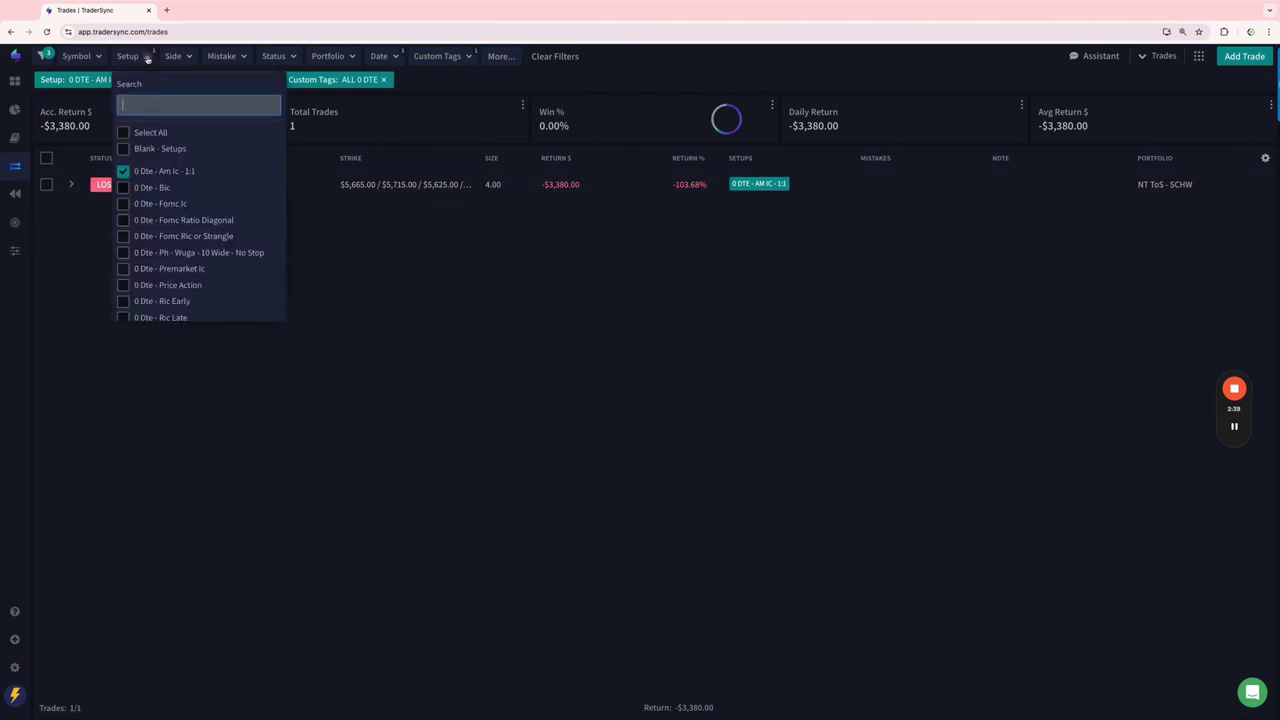
{"action": "left_click", "coordinate": [124, 189]}
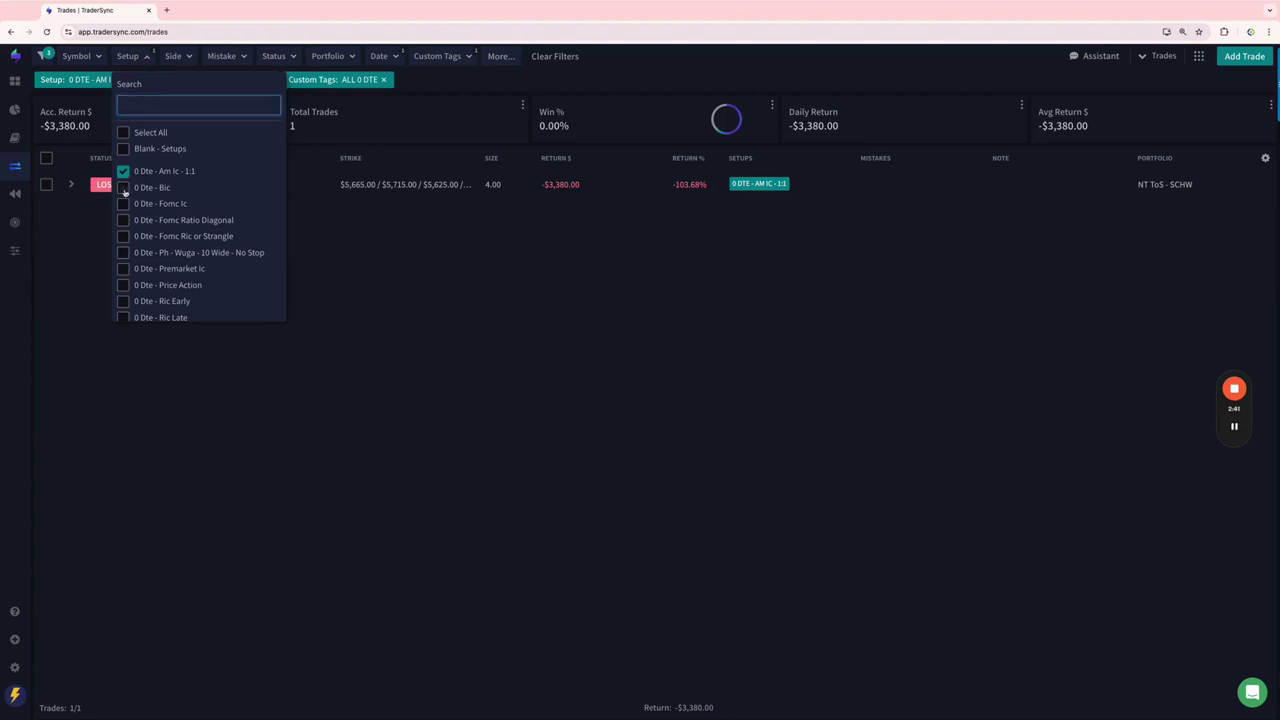
{"action": "left_click", "coordinate": [123, 172]}
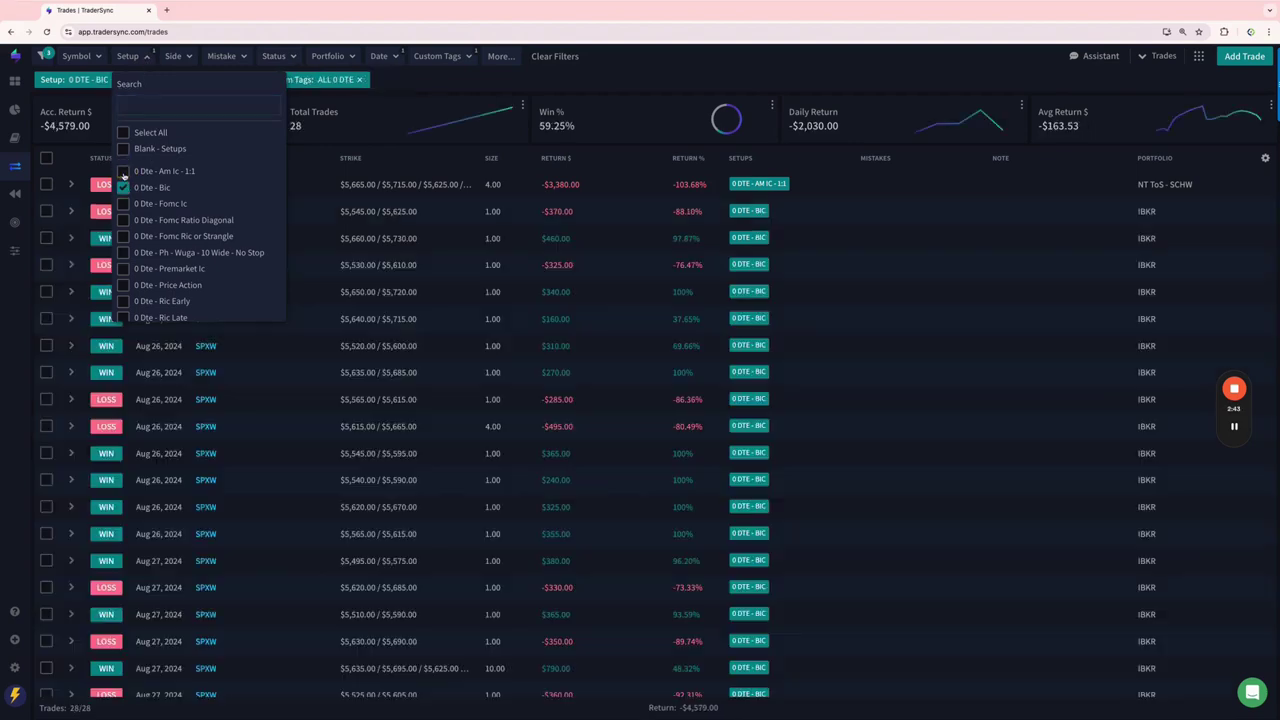
{"action": "left_click", "coordinate": [589, 84]}
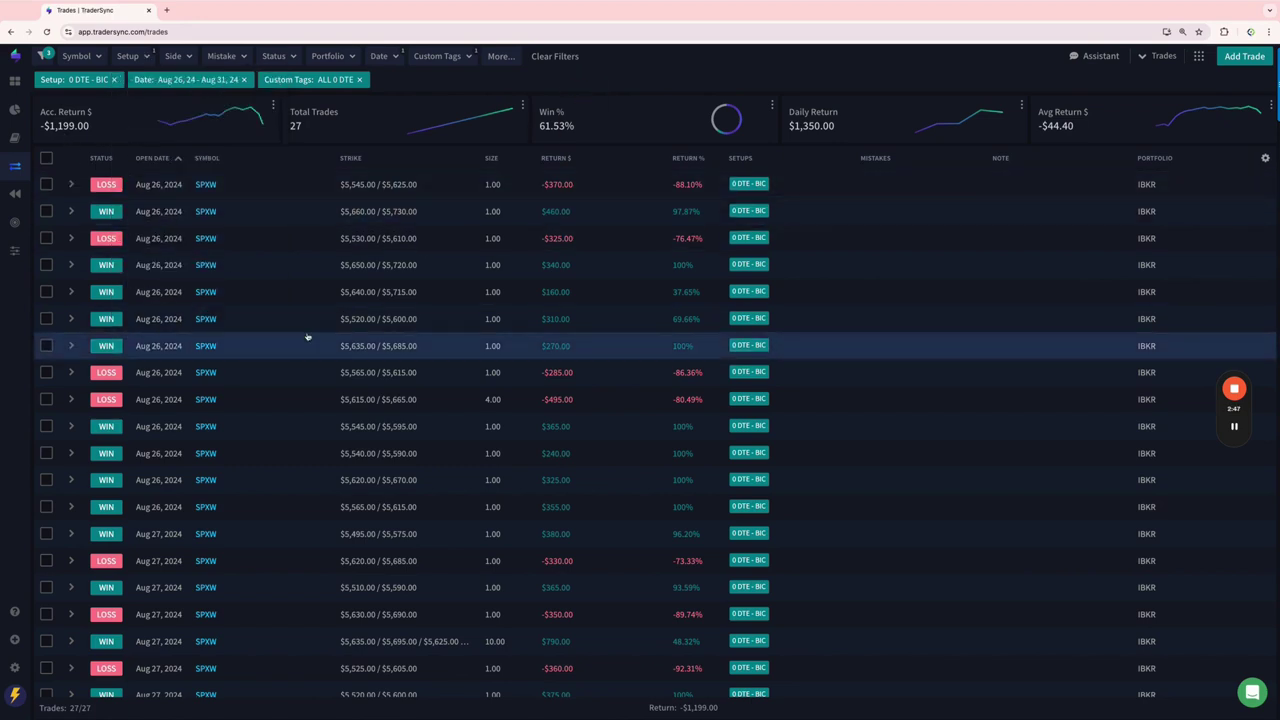
{"action": "scroll", "coordinate": [309, 347], "scroll_direction": "down", "scroll_amount": 3}
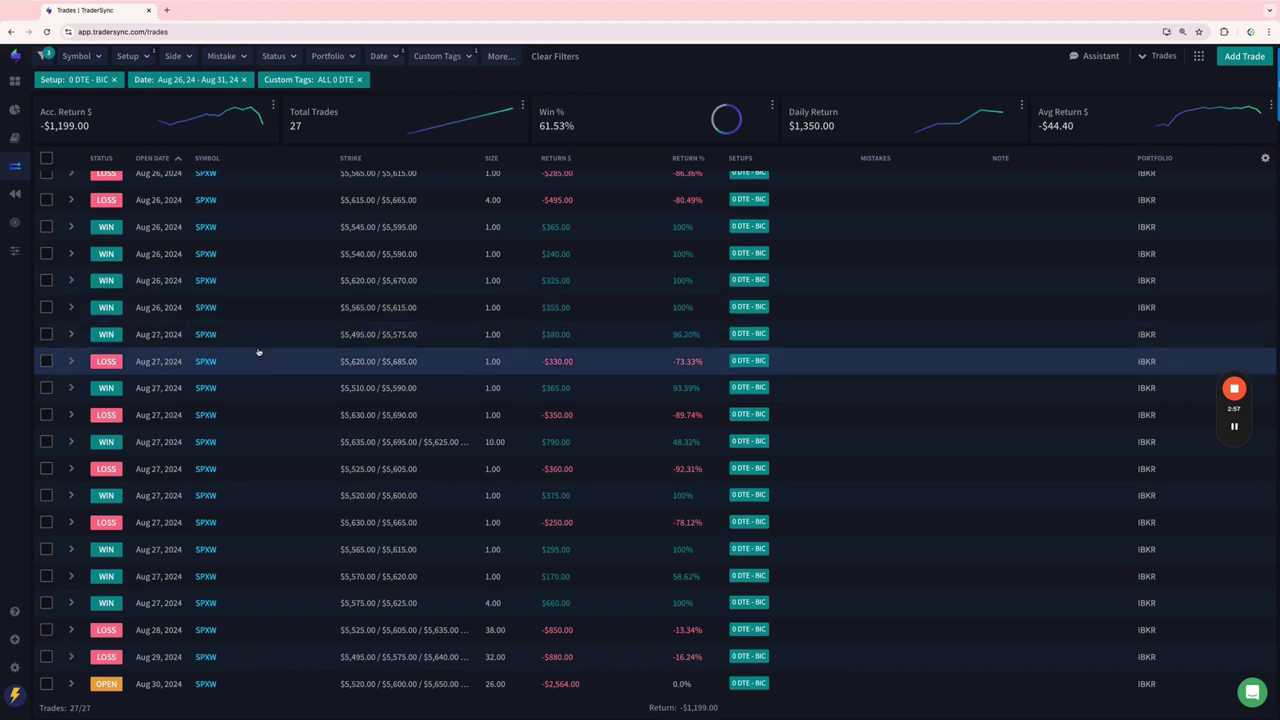
{"action": "scroll", "coordinate": [258, 352], "scroll_direction": "up", "scroll_amount": 3}
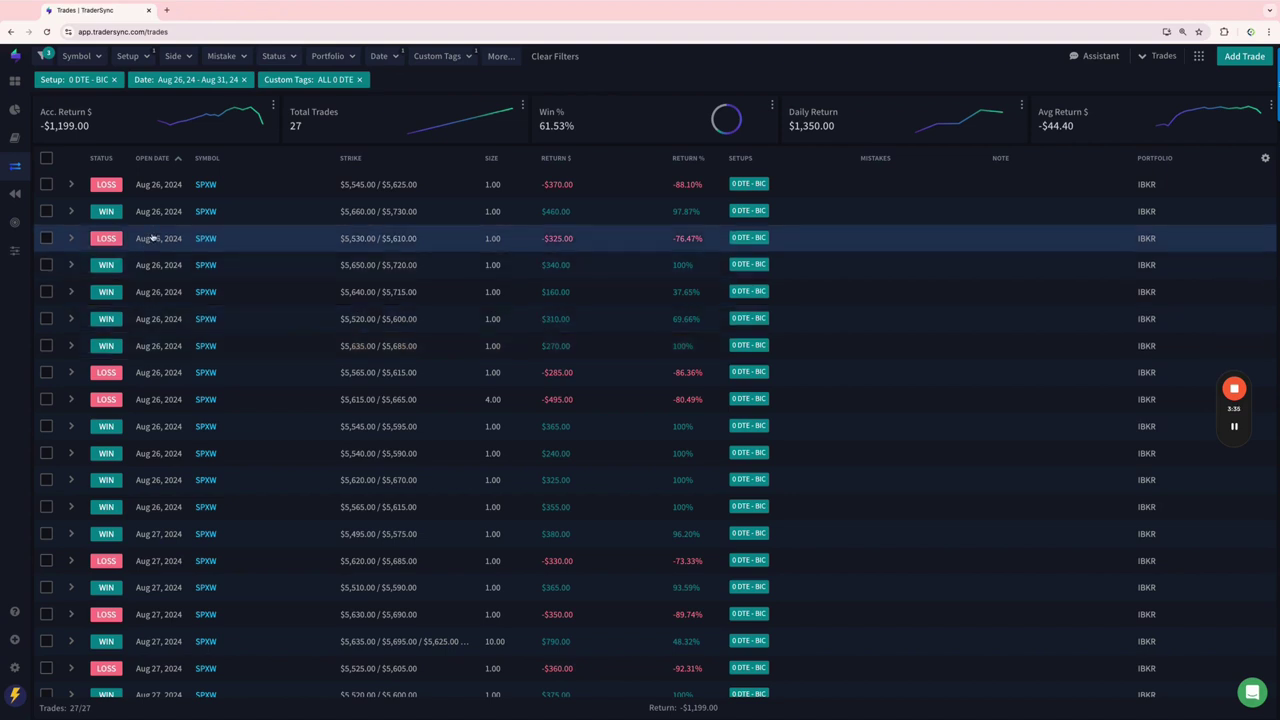
Change the trades' setup filter to show only 0 DTE - Premarket IC trades.
{"action": "left_click", "coordinate": [145, 59]}
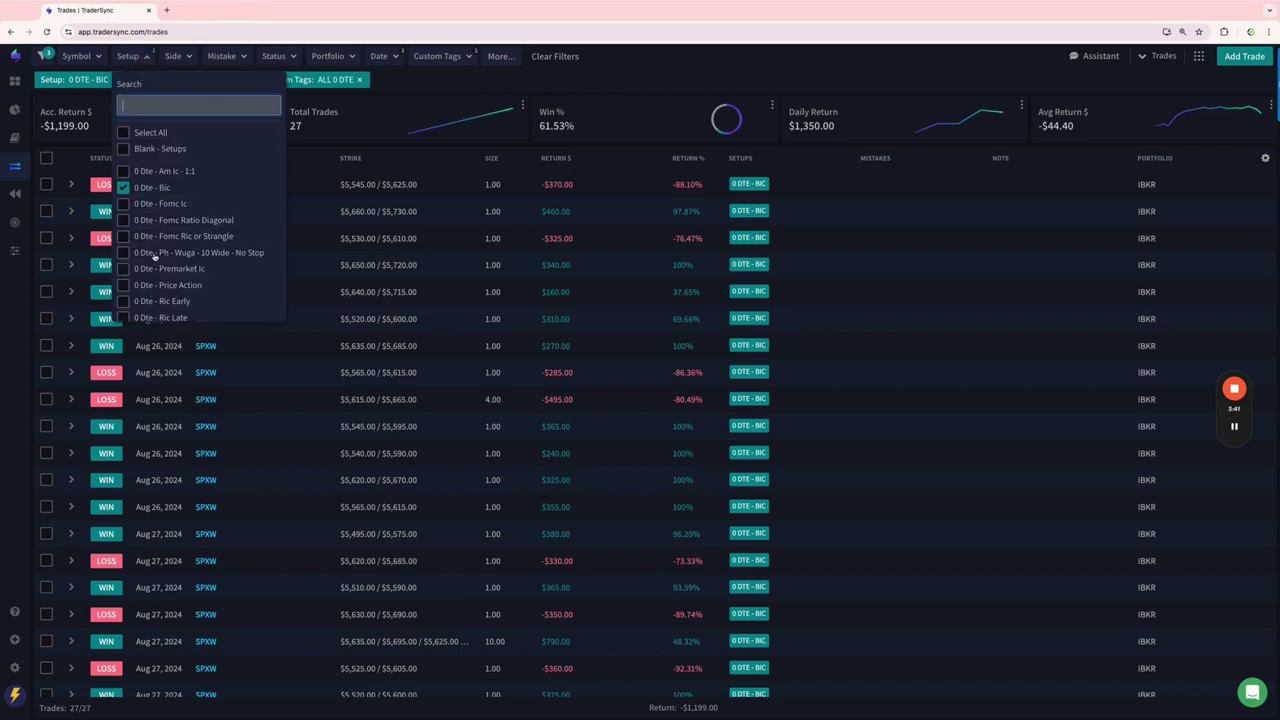
{"action": "left_click", "coordinate": [122, 269]}
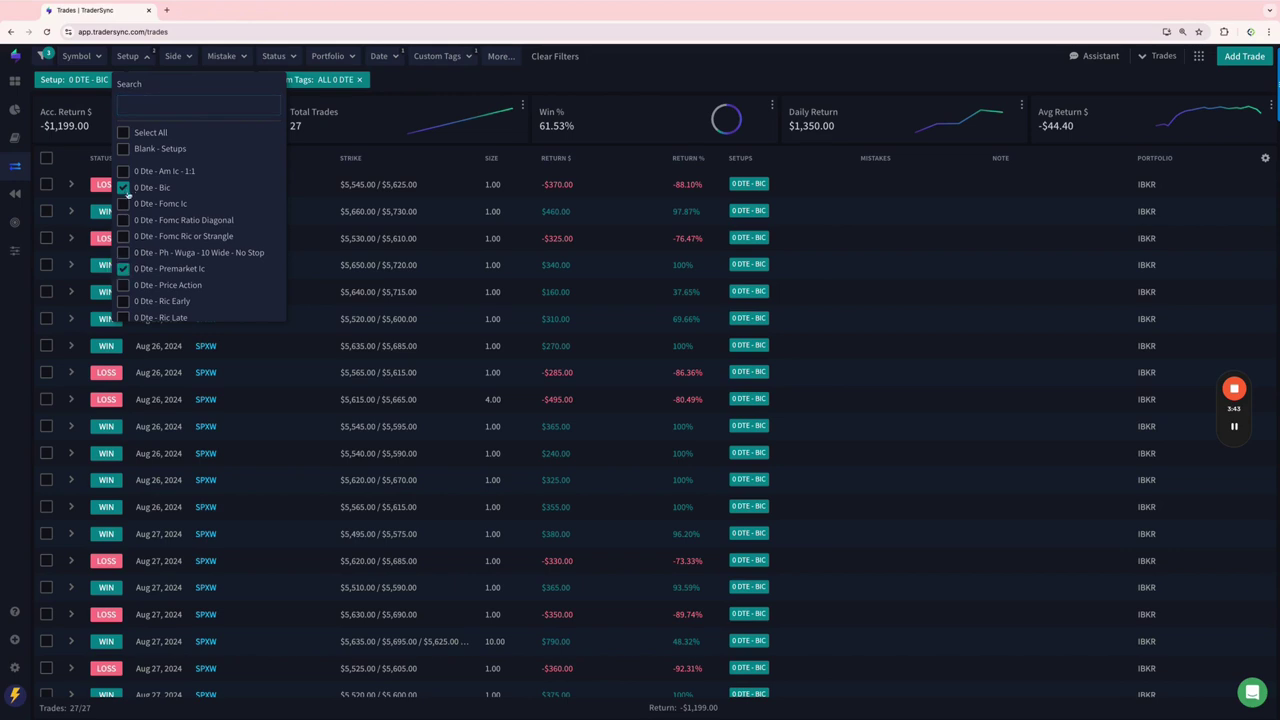
{"action": "left_click", "coordinate": [123, 188]}
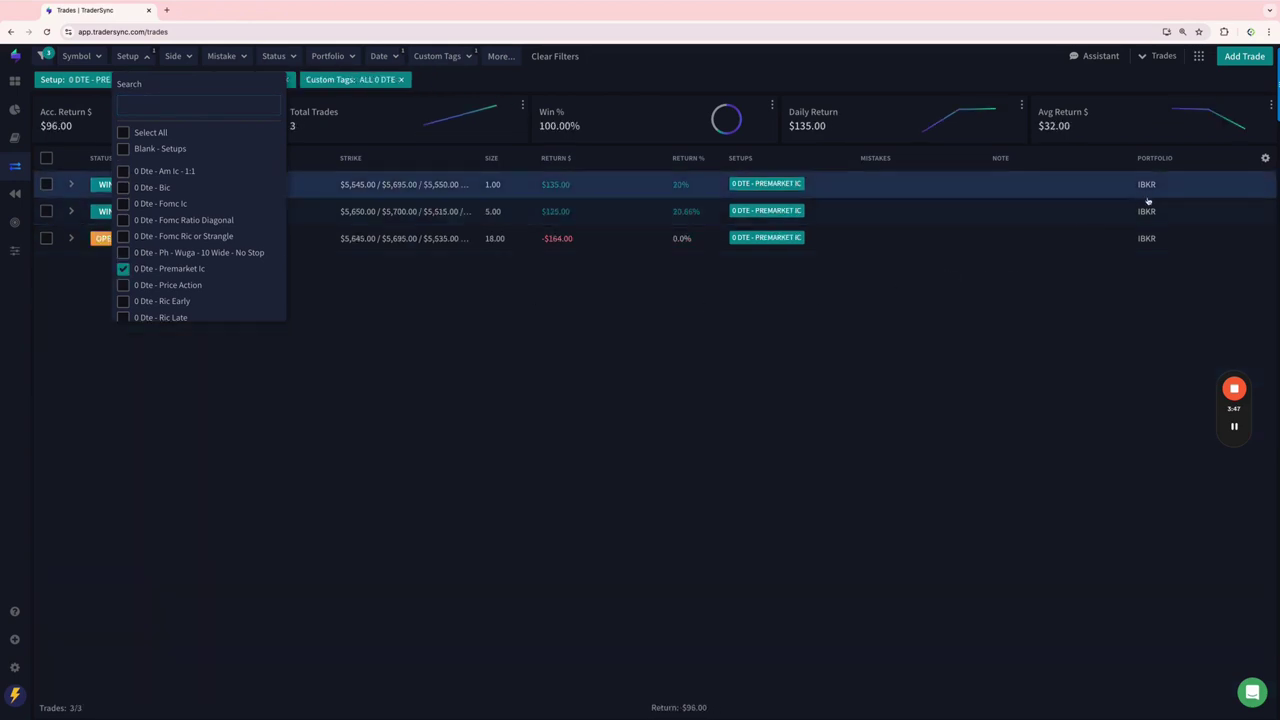
{"action": "left_click", "coordinate": [909, 389]}
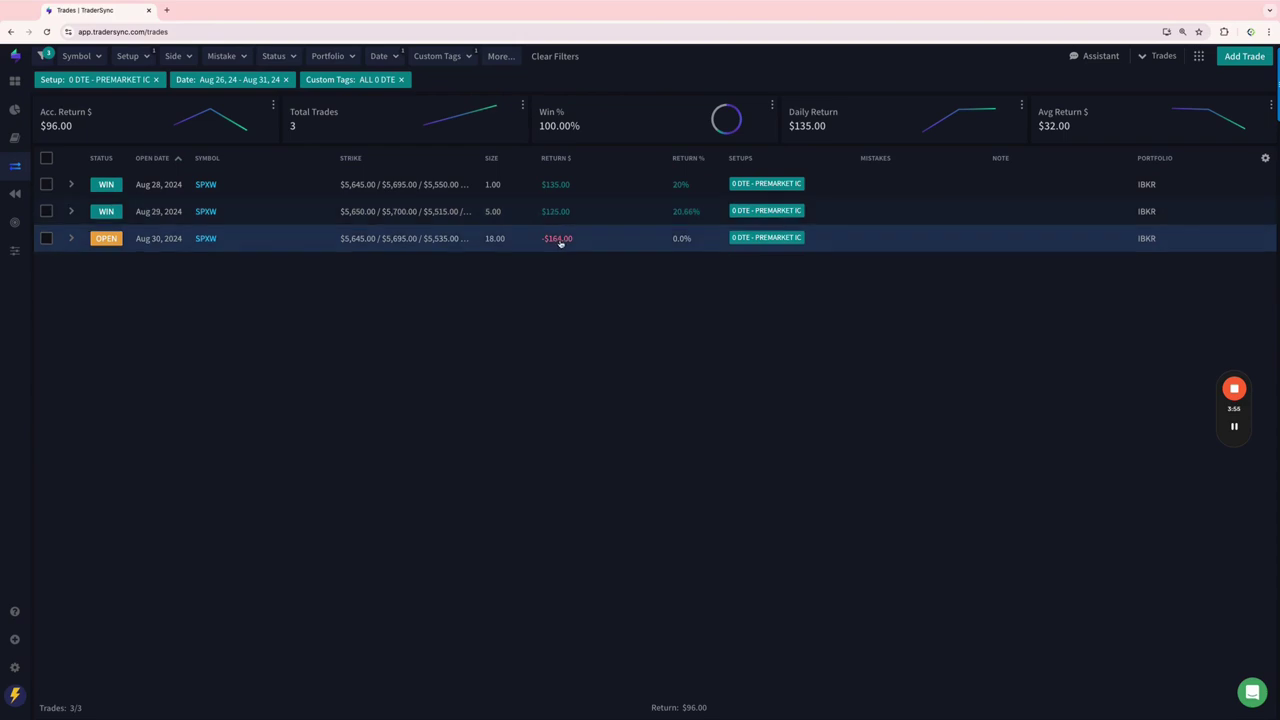
Change the trades' setup filter to show only 0 DTE - Price Action trades.
{"action": "left_click", "coordinate": [146, 60]}
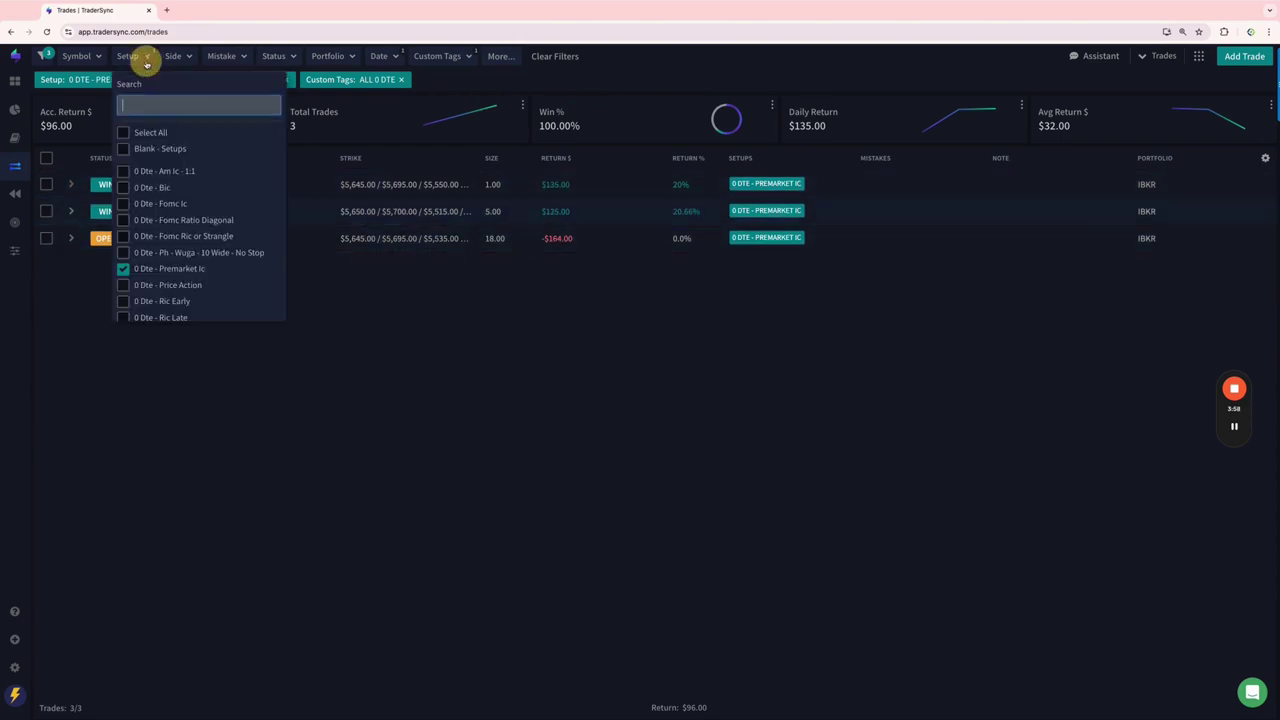
{"action": "left_click", "coordinate": [123, 286]}
{"action": "left_click", "coordinate": [123, 270]}
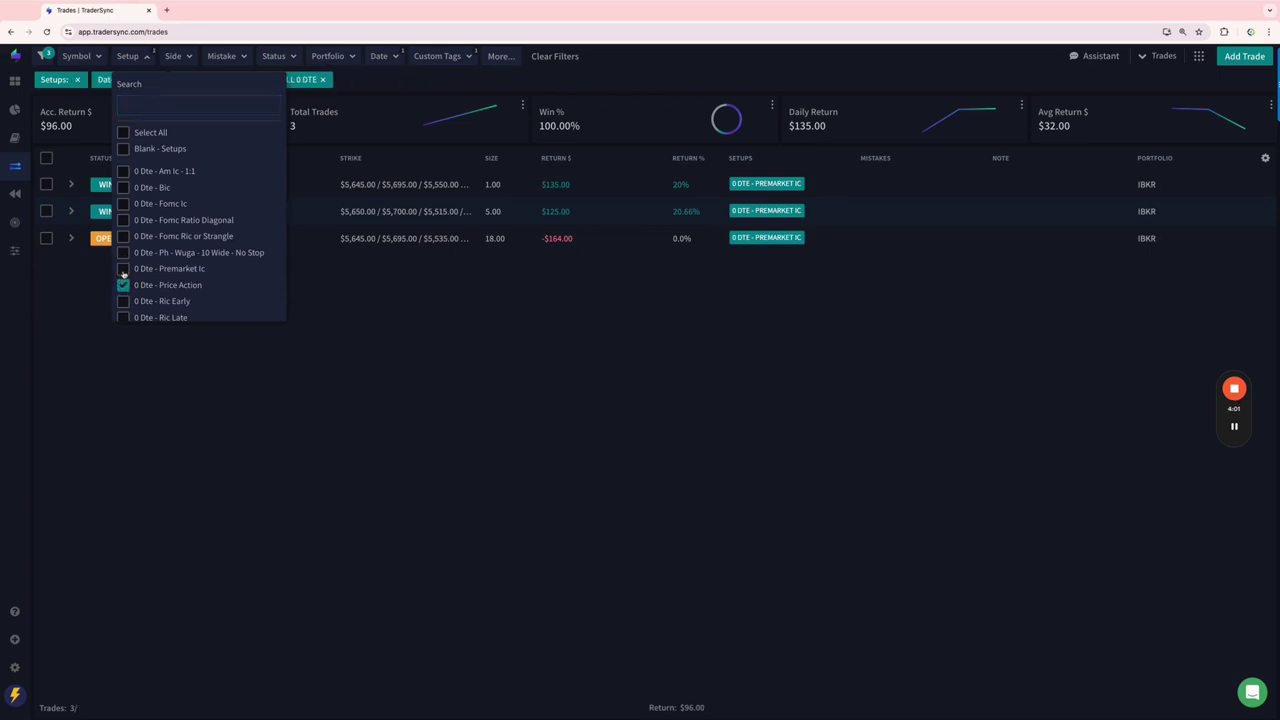
{"action": "left_click", "coordinate": [263, 499]}
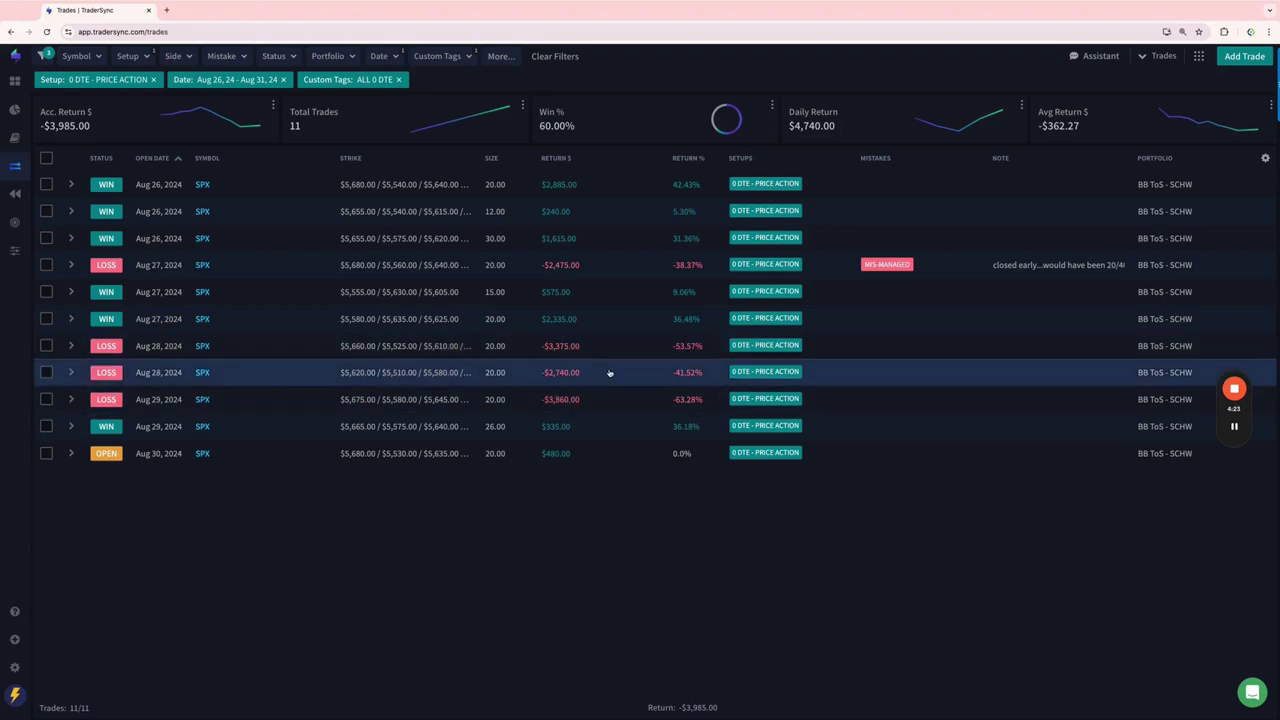
Change the trades' setup filter to show only 0 DTE - RIC Early and 0 DTE - RIC Late trades.
{"action": "left_click", "coordinate": [146, 58]}
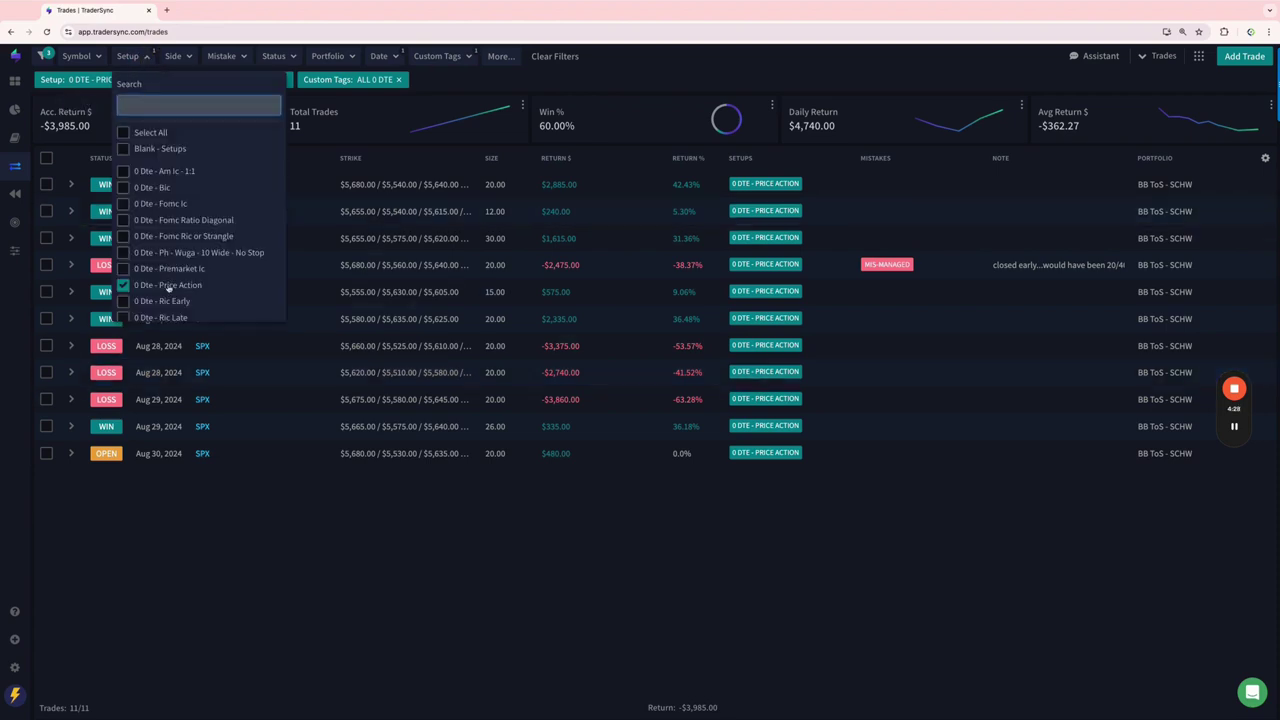
{"action": "scroll", "coordinate": [168, 287], "scroll_direction": "down", "scroll_amount": 2}
{"action": "left_click", "coordinate": [124, 267]}
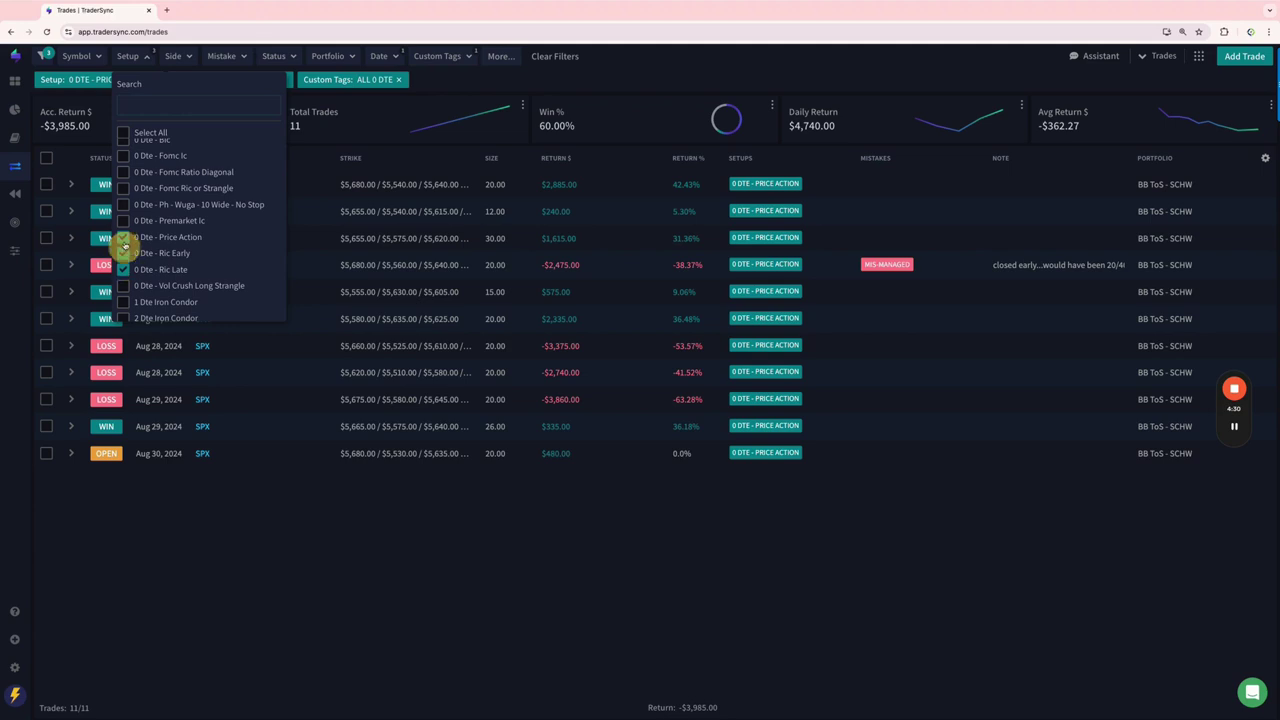
{"action": "left_click", "coordinate": [124, 238]}
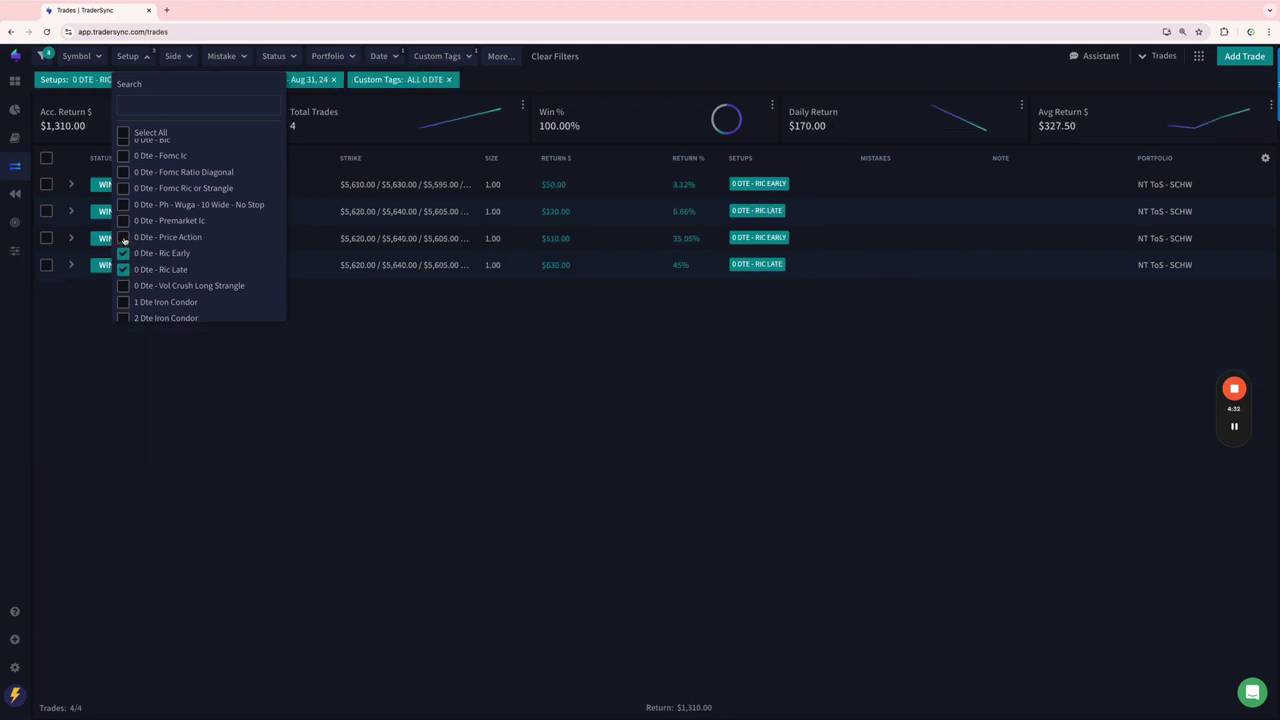
{"action": "left_click", "coordinate": [375, 395]}
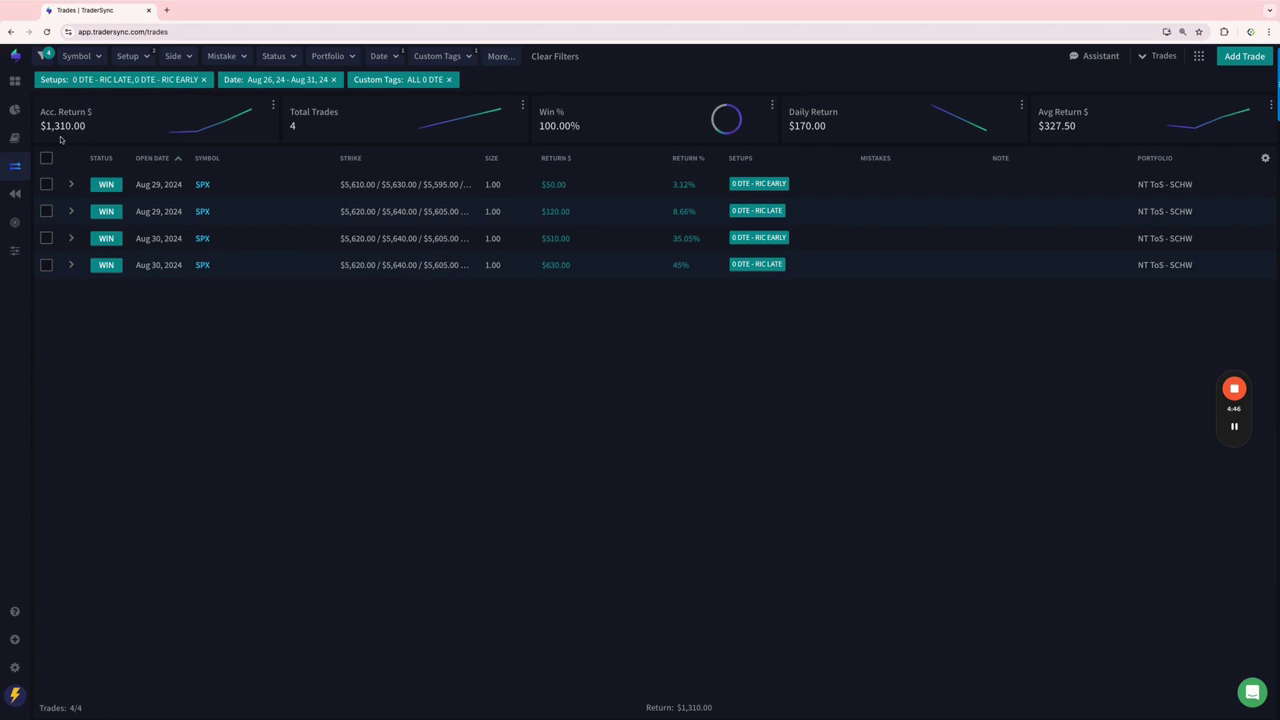
Change the trades' setup filter to show only 1 DTE Iron Condor and 2 DTE Iron Condor trades.
{"action": "left_click", "coordinate": [147, 60]}
{"action": "scroll", "coordinate": [183, 222], "scroll_direction": "down", "scroll_amount": 3}
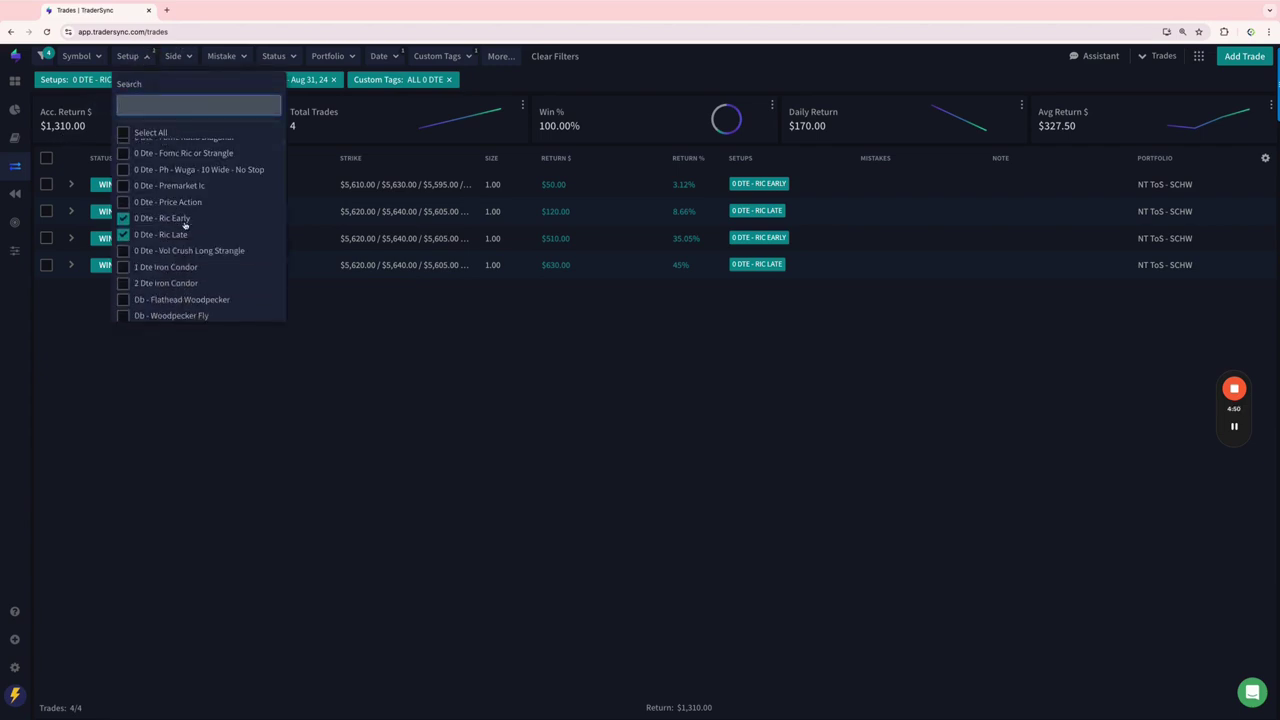
{"action": "left_click", "coordinate": [123, 267]}
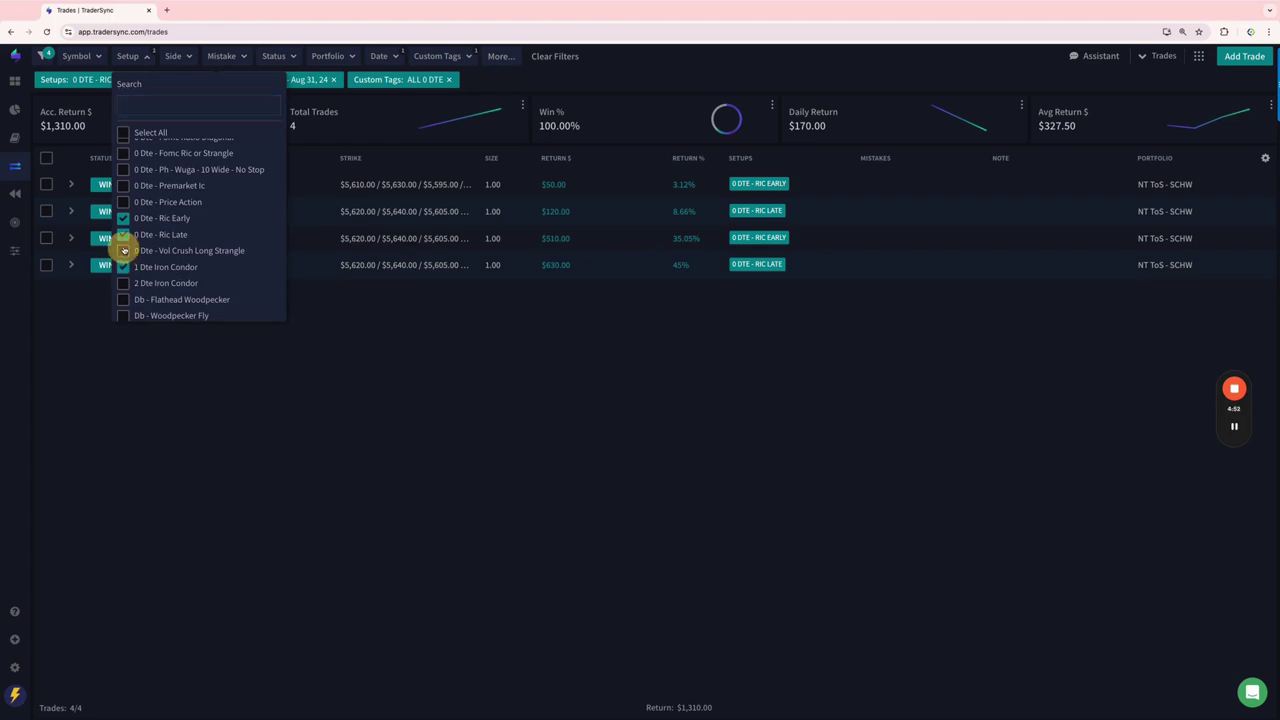
{"action": "left_click", "coordinate": [123, 234]}
{"action": "left_click", "coordinate": [123, 218]}
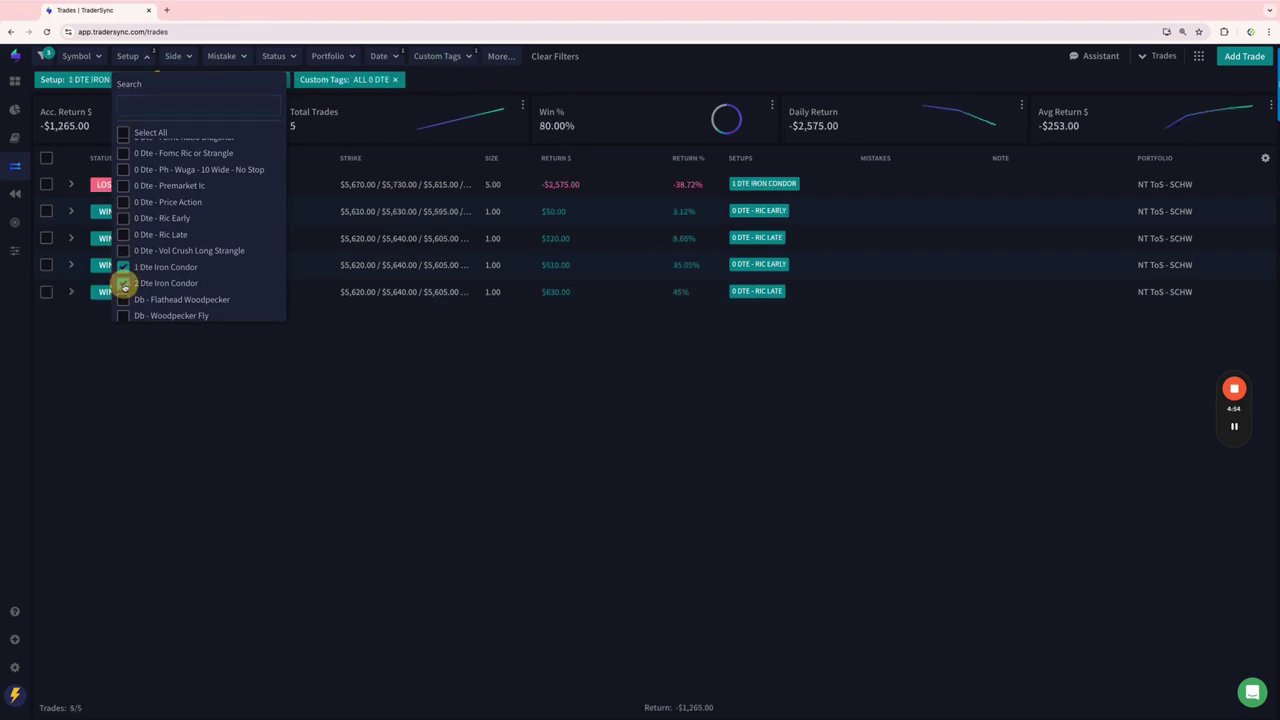
{"action": "left_click", "coordinate": [123, 284]}
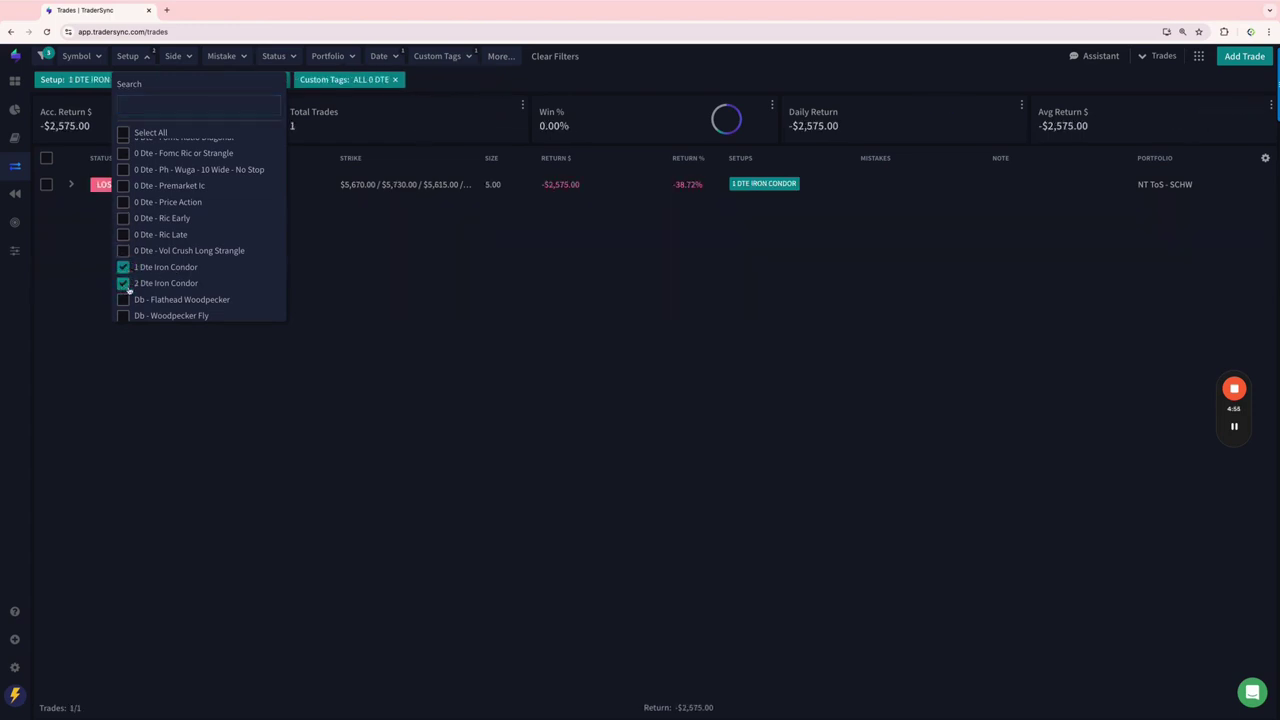
{"action": "left_click", "coordinate": [468, 351]}
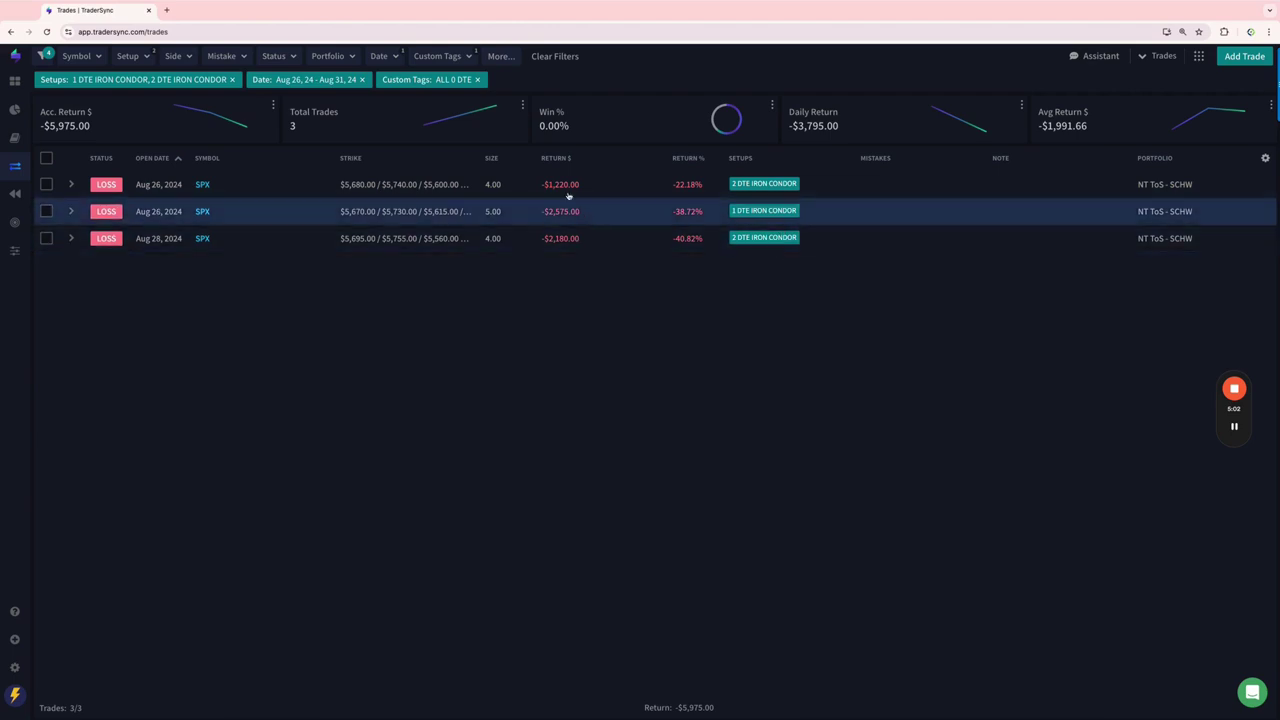
Switch the trades' custom tag filter from 0 DTE to DayTrades.
{"action": "left_click", "coordinate": [143, 57]}
{"action": "scroll", "coordinate": [195, 250], "scroll_direction": "down", "scroll_amount": 5}
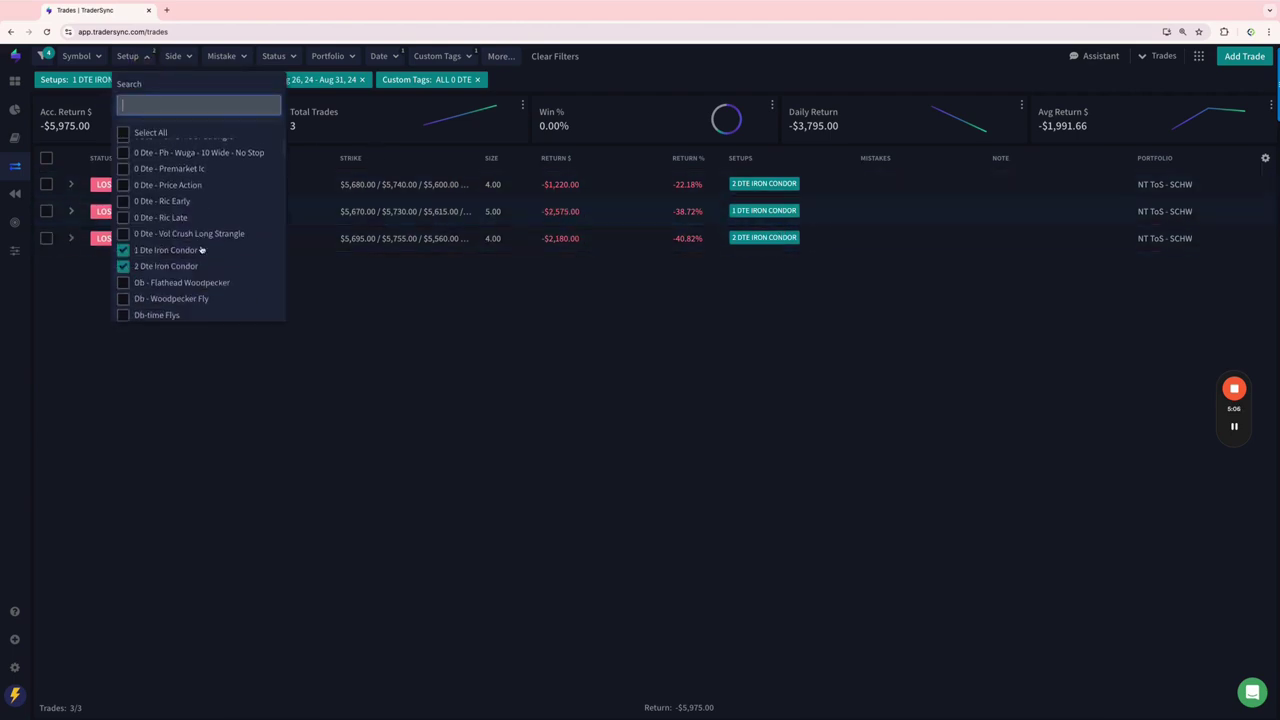
{"action": "scroll", "coordinate": [201, 249], "scroll_direction": "down", "scroll_amount": 2}
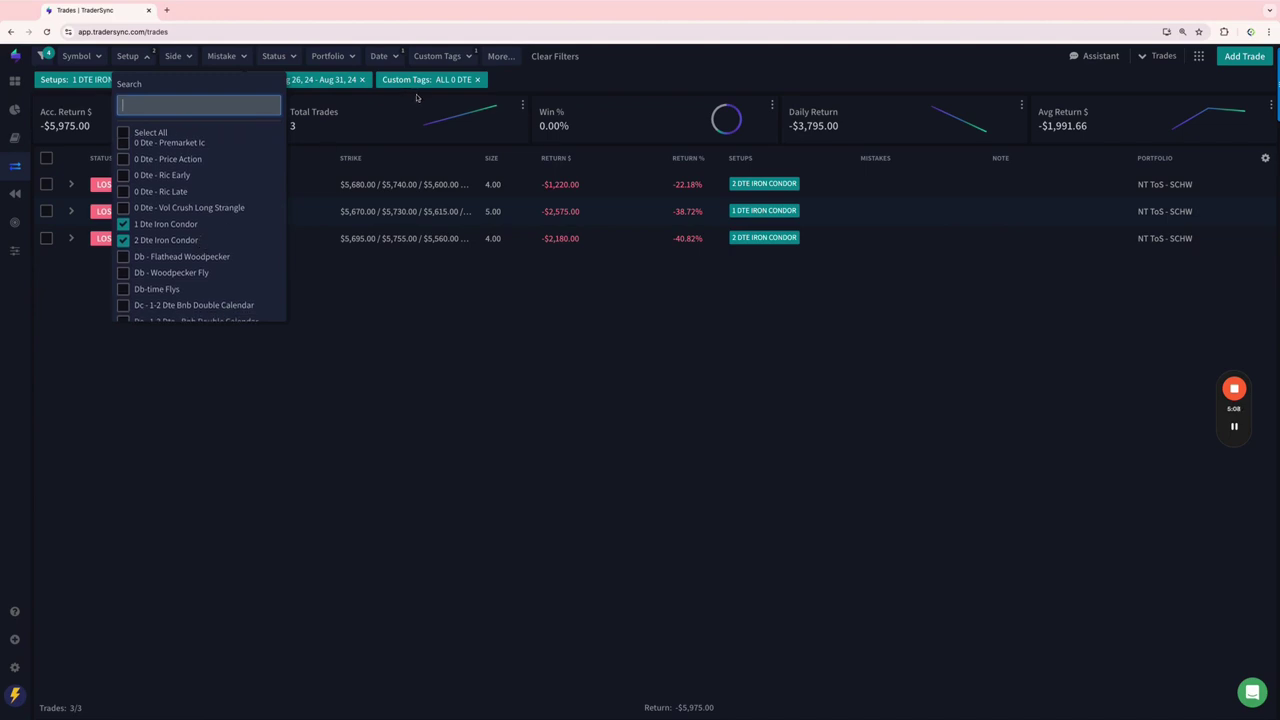
{"action": "left_click", "coordinate": [449, 57]}
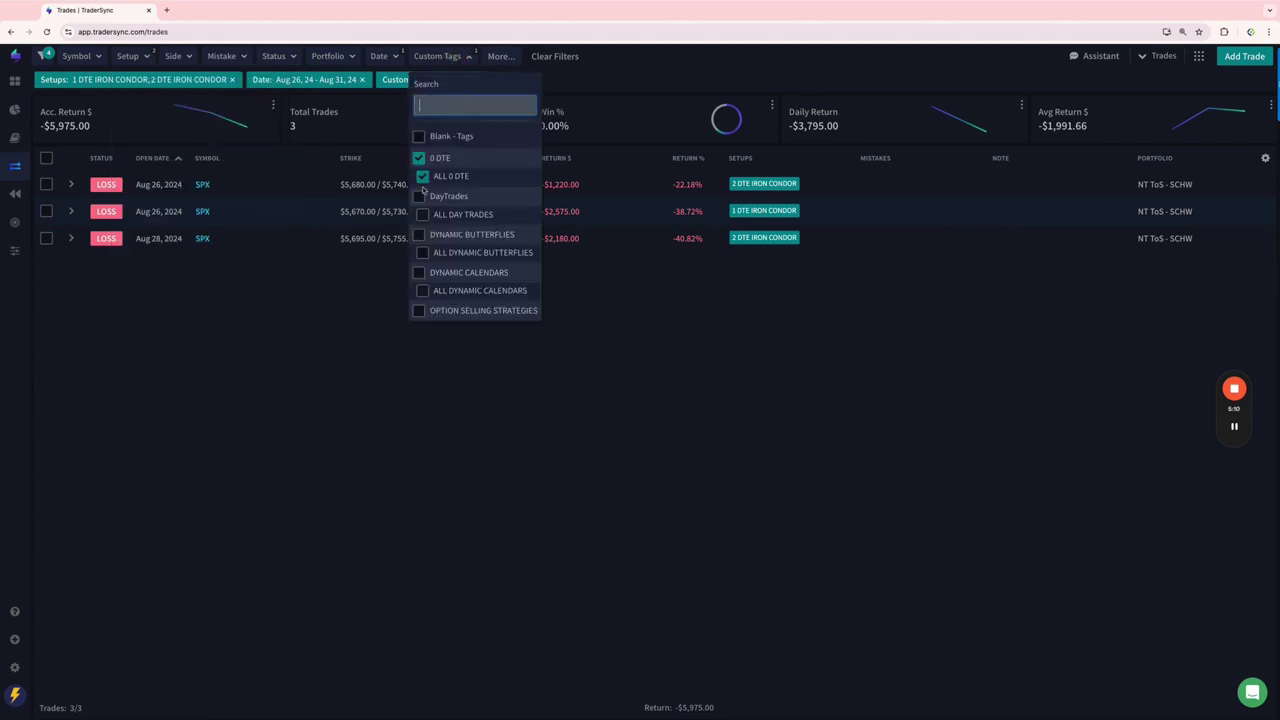
{"action": "left_click", "coordinate": [419, 196]}
{"action": "left_click", "coordinate": [420, 157]}
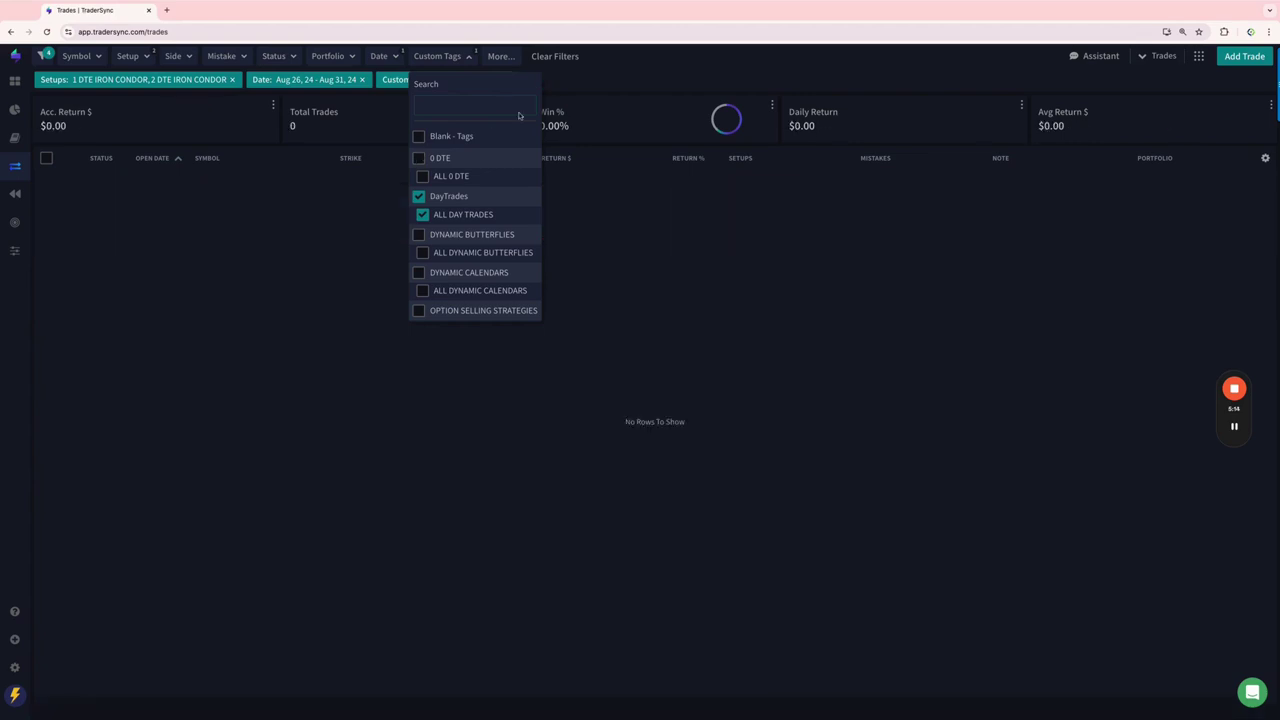
{"action": "left_click", "coordinate": [641, 76]}
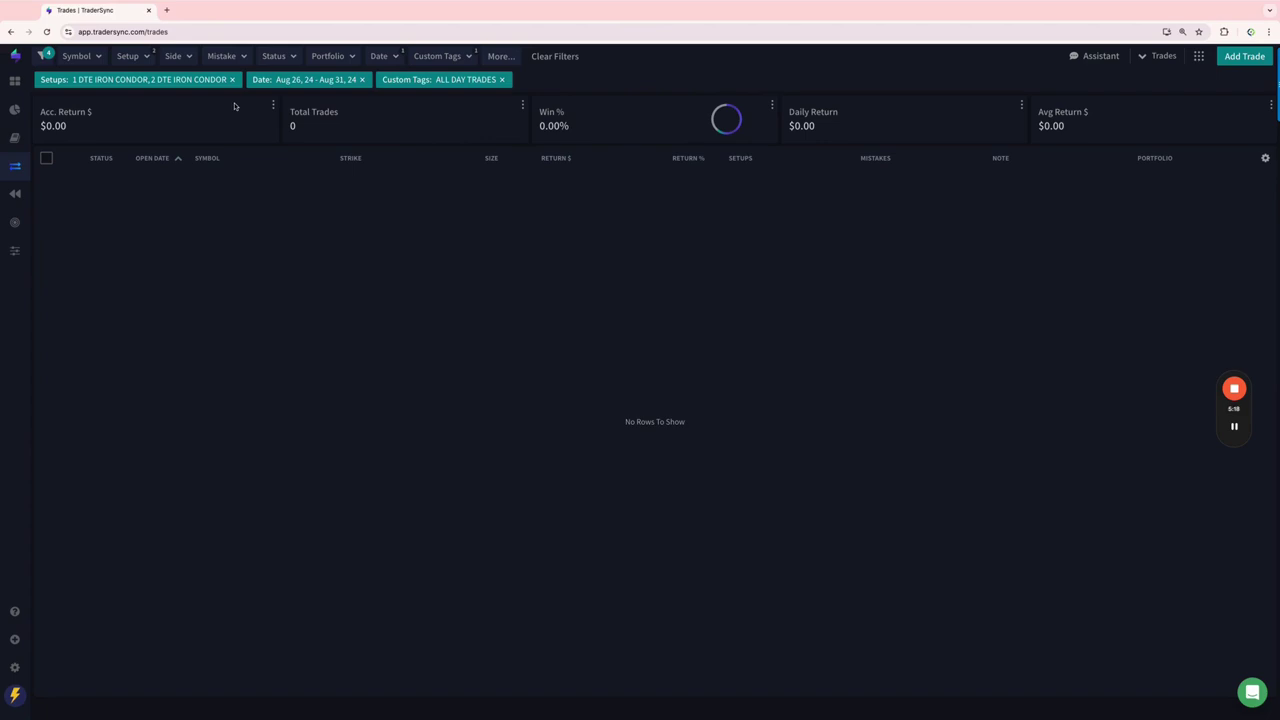
Remove the iron condor setup filter and review the full list of the week's day trades.
{"action": "left_click", "coordinate": [232, 79]}
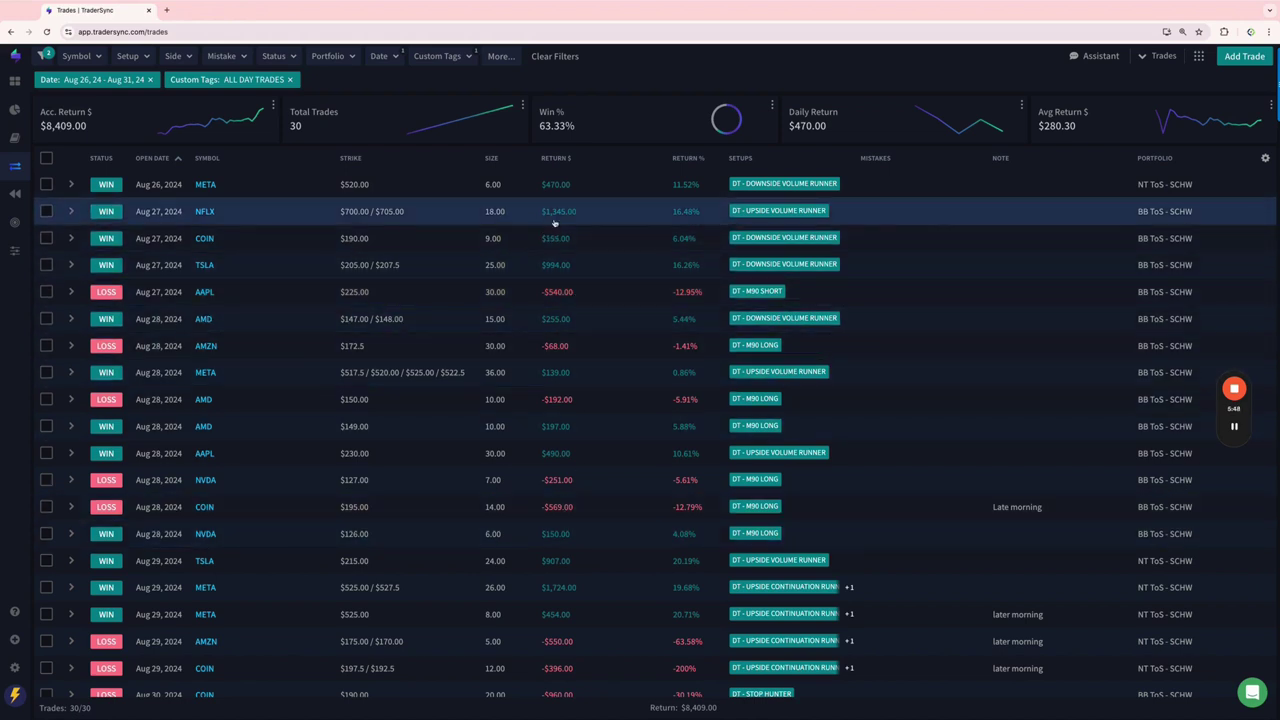
{"action": "scroll", "coordinate": [554, 250], "scroll_direction": "down", "scroll_amount": 3}
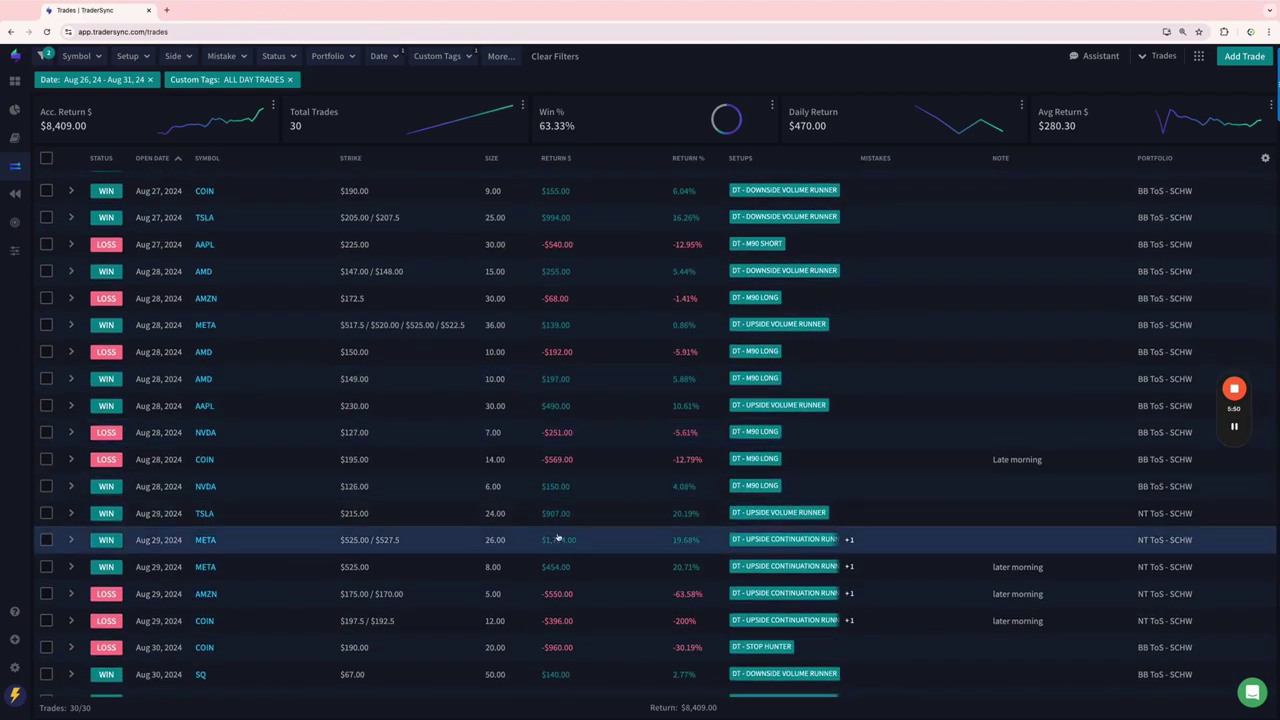
{"action": "scroll", "coordinate": [558, 537], "scroll_direction": "down", "scroll_amount": 1}
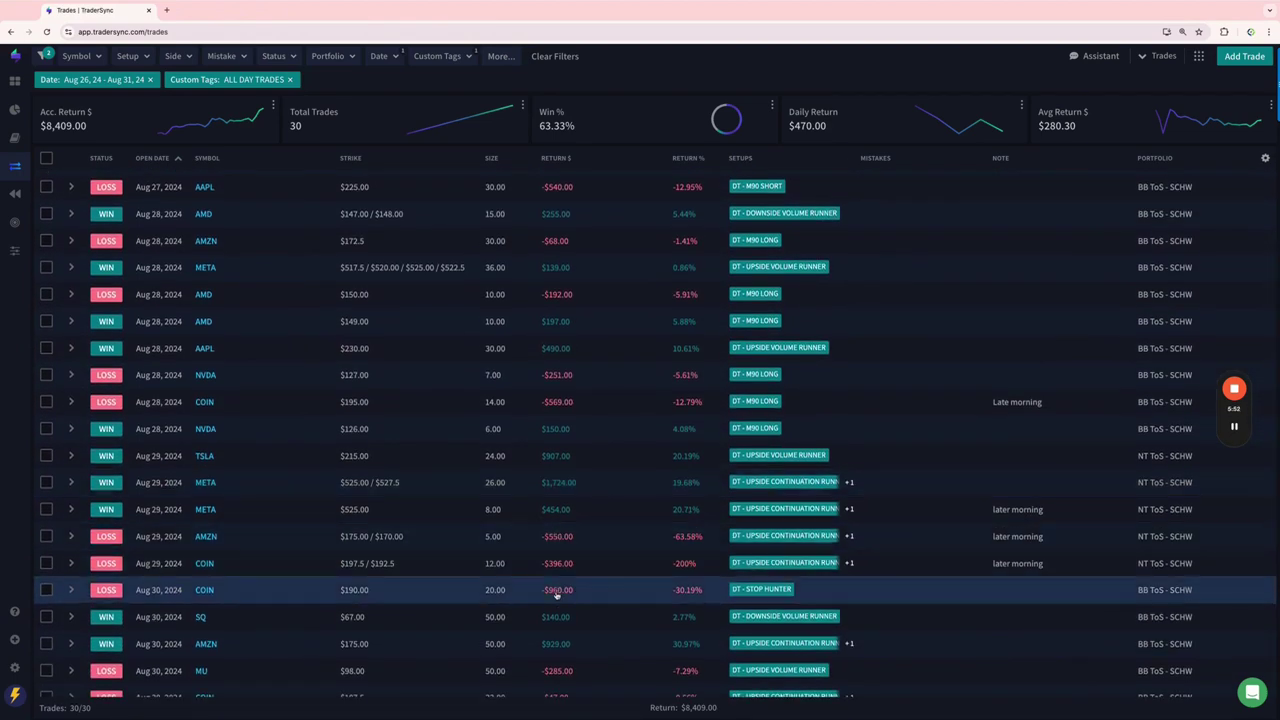
{"action": "scroll", "coordinate": [554, 560], "scroll_direction": "down", "scroll_amount": 6}
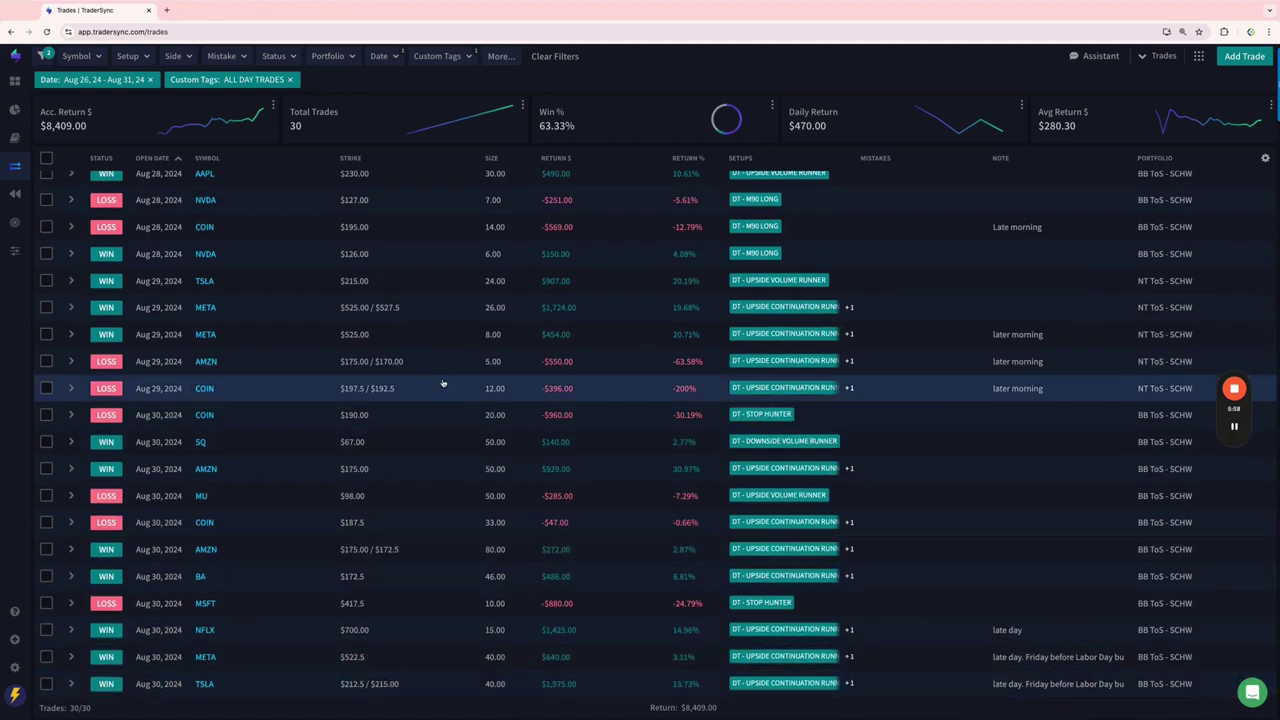
{"action": "scroll", "coordinate": [428, 378], "scroll_direction": "up", "scroll_amount": 10}
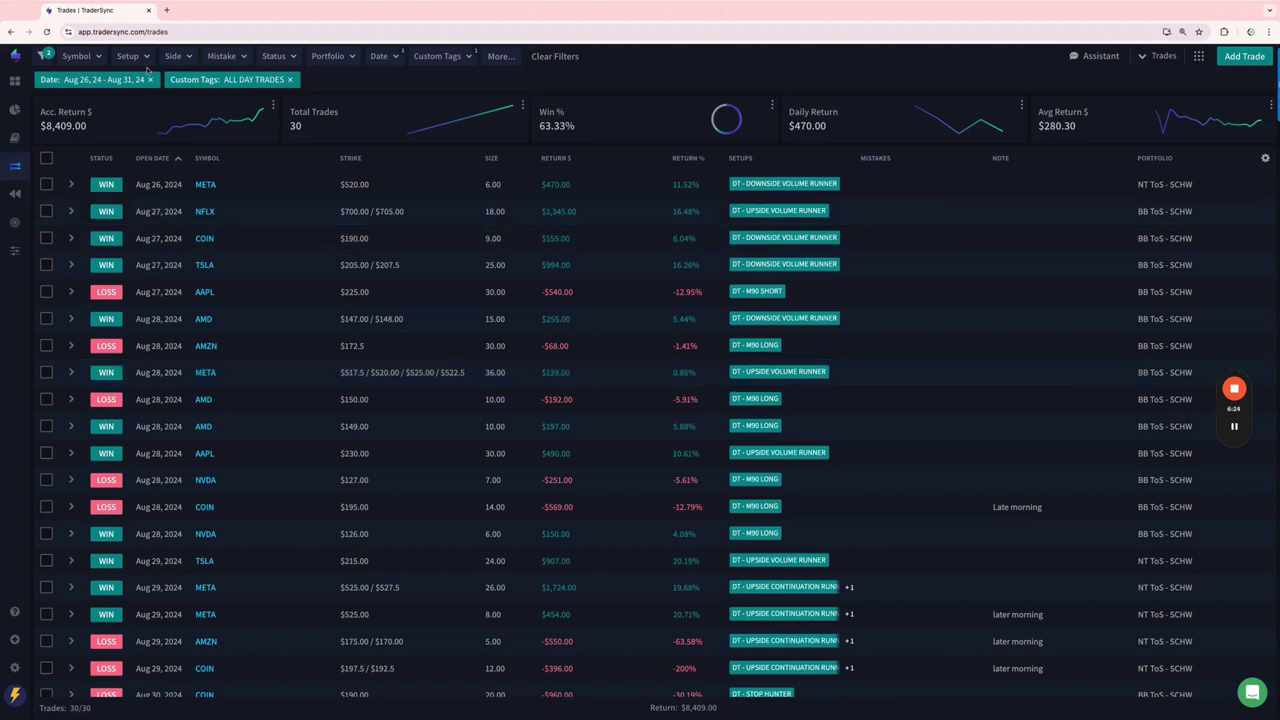
Switch the trades' custom tag filter from DayTrades to Dynamic Calendars.
{"action": "left_click", "coordinate": [146, 59]}
{"action": "scroll", "coordinate": [177, 197], "scroll_direction": "down", "scroll_amount": 5}
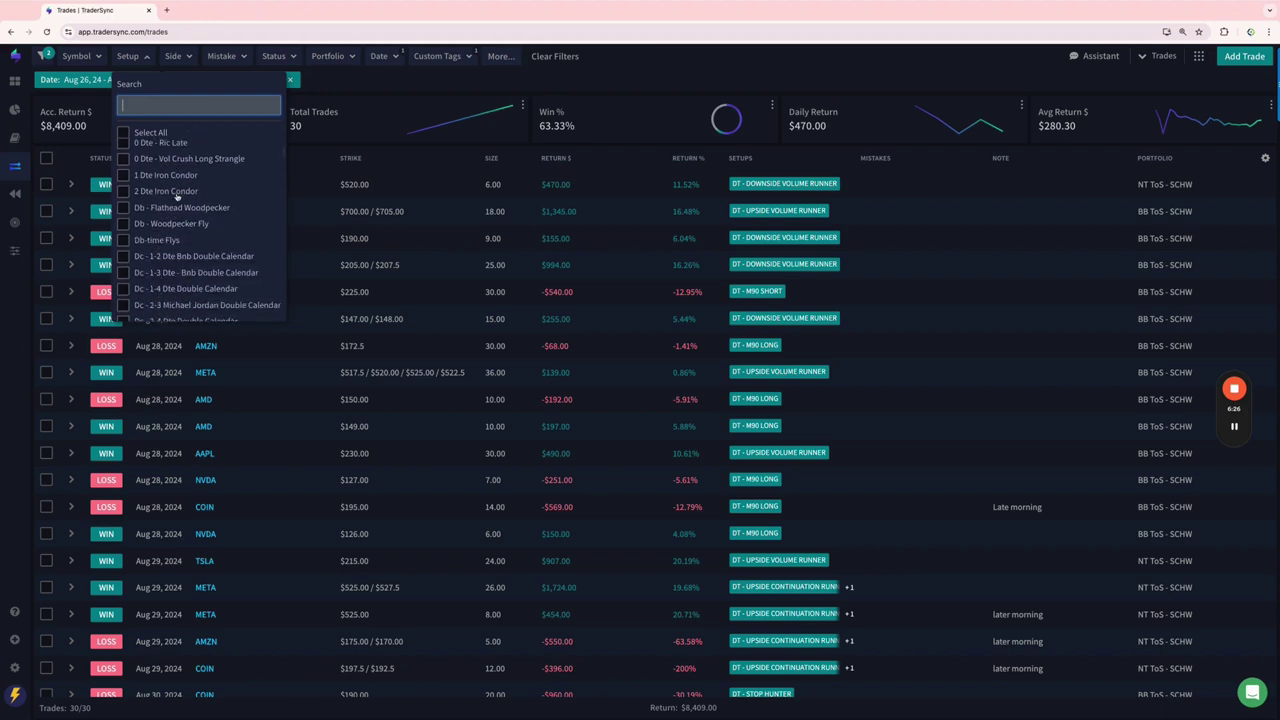
{"action": "left_click", "coordinate": [445, 56]}
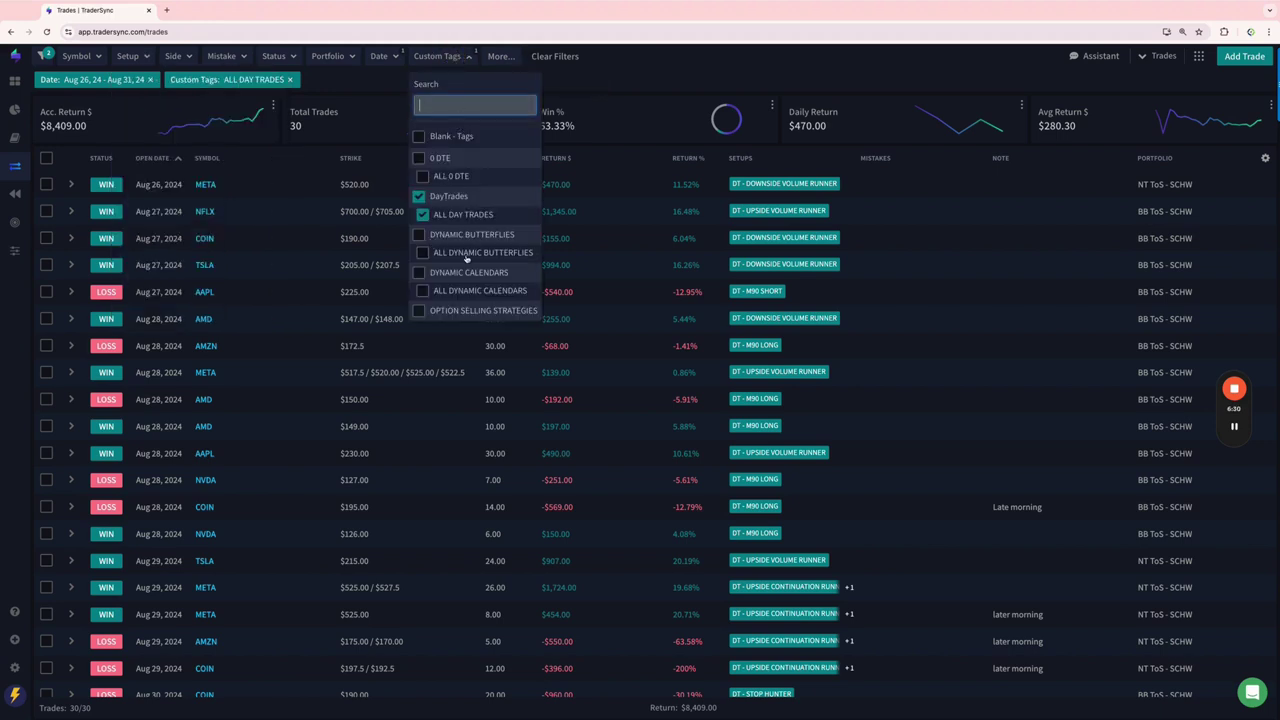
{"action": "left_click", "coordinate": [419, 273]}
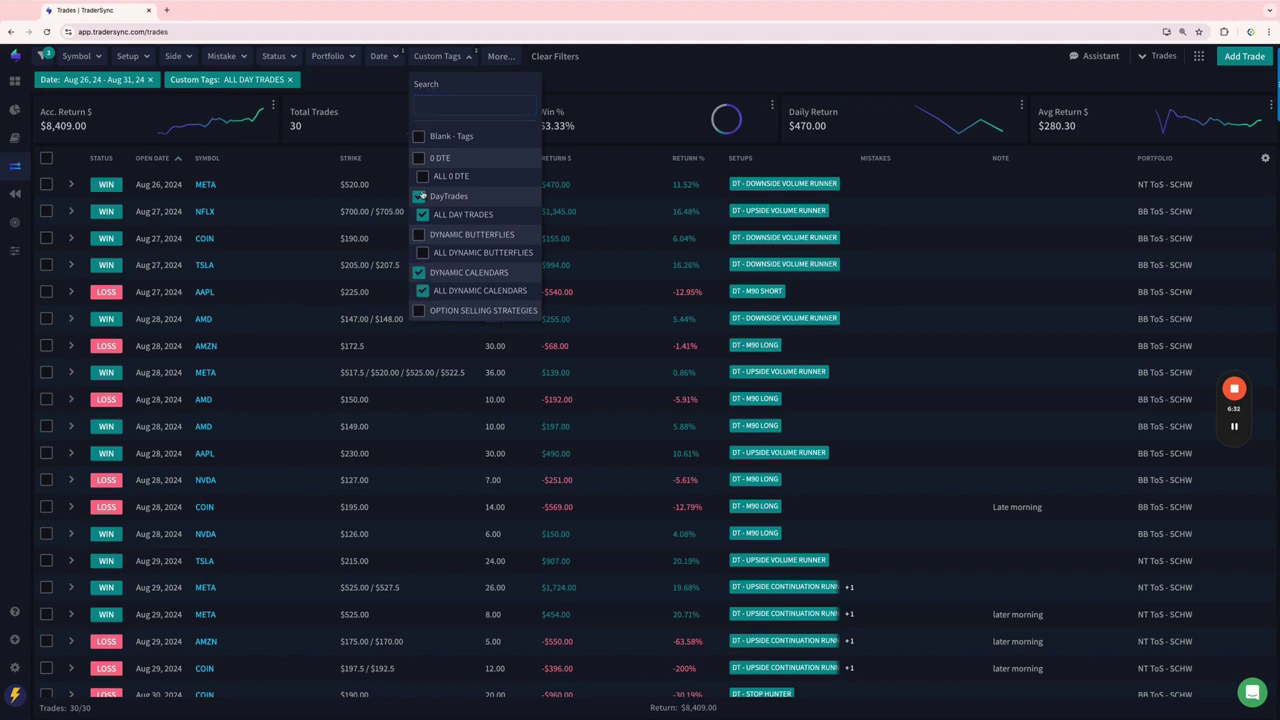
{"action": "left_click", "coordinate": [420, 196]}
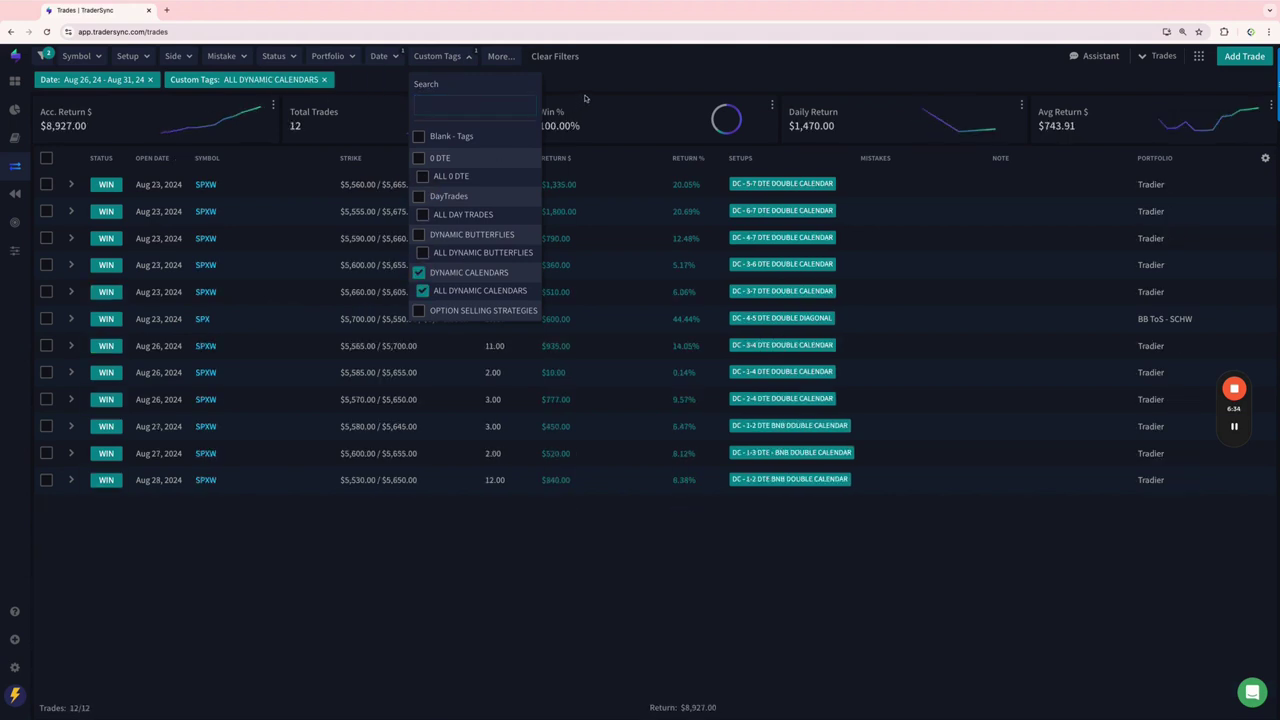
{"action": "left_click", "coordinate": [699, 60]}
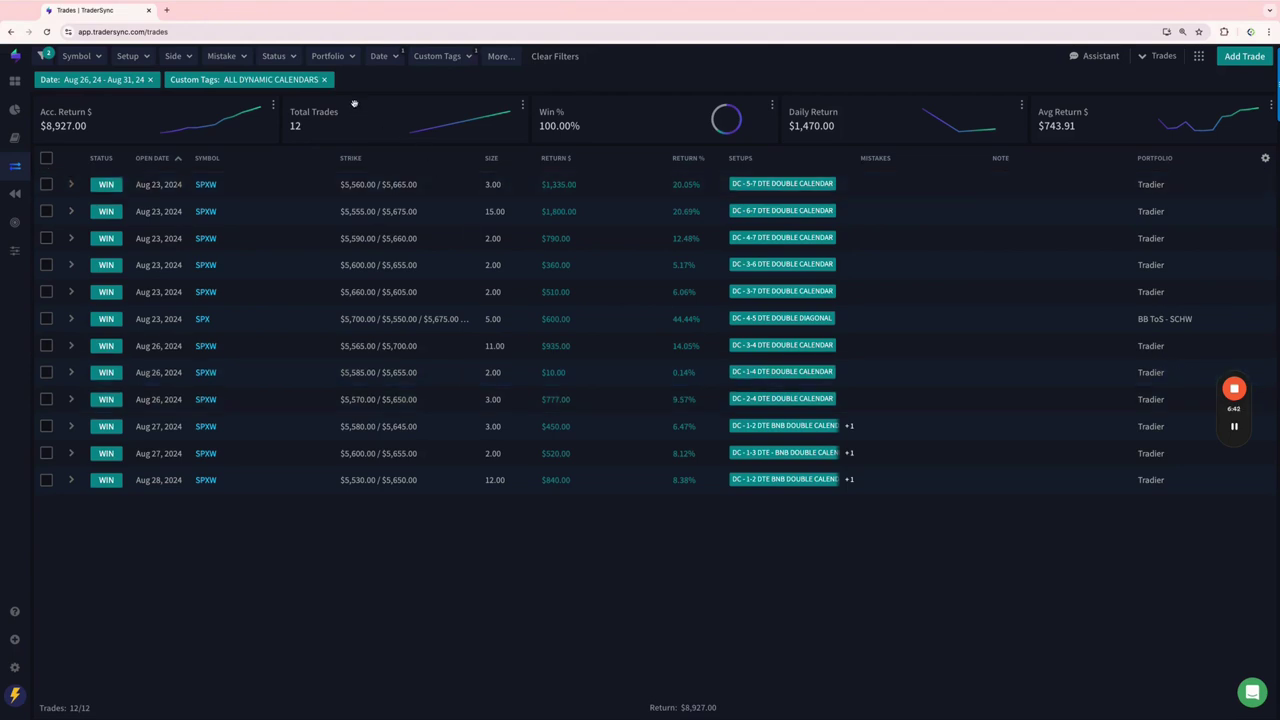
Set the trades' date filter to Last Month and review the month's dynamic calendar trades.
{"action": "left_click", "coordinate": [381, 57]}
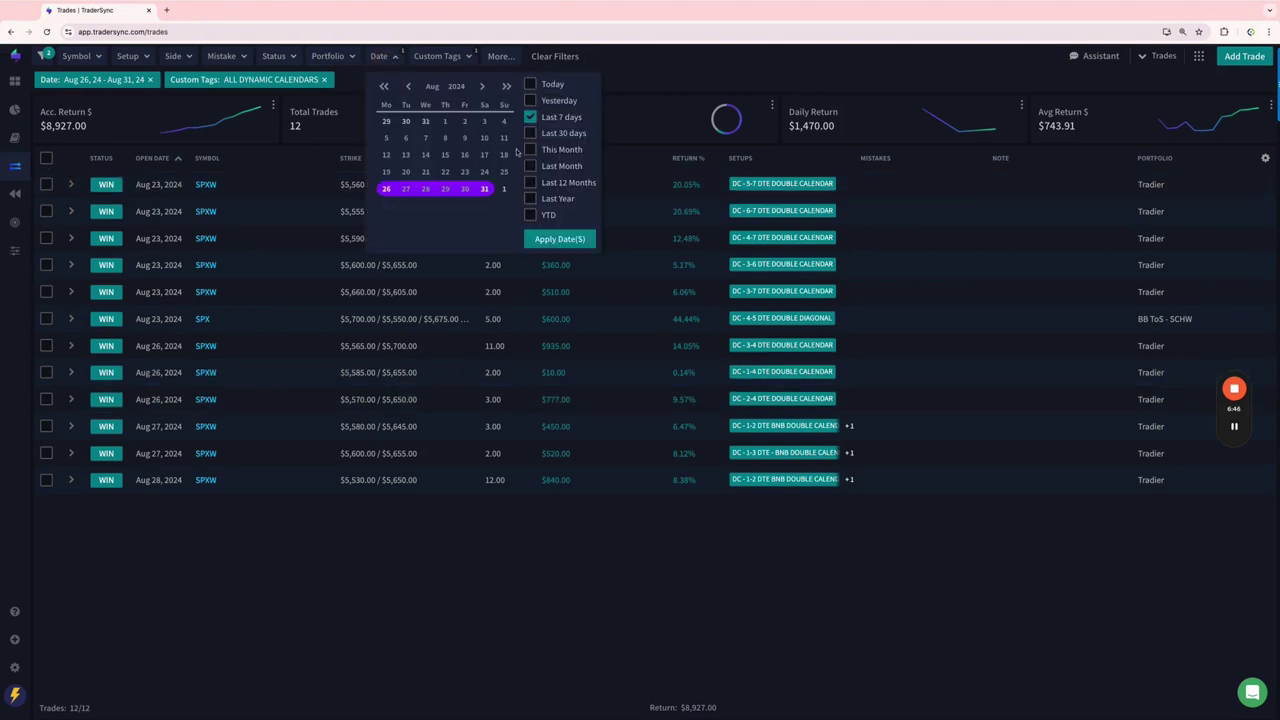
{"action": "left_click", "coordinate": [556, 170]}
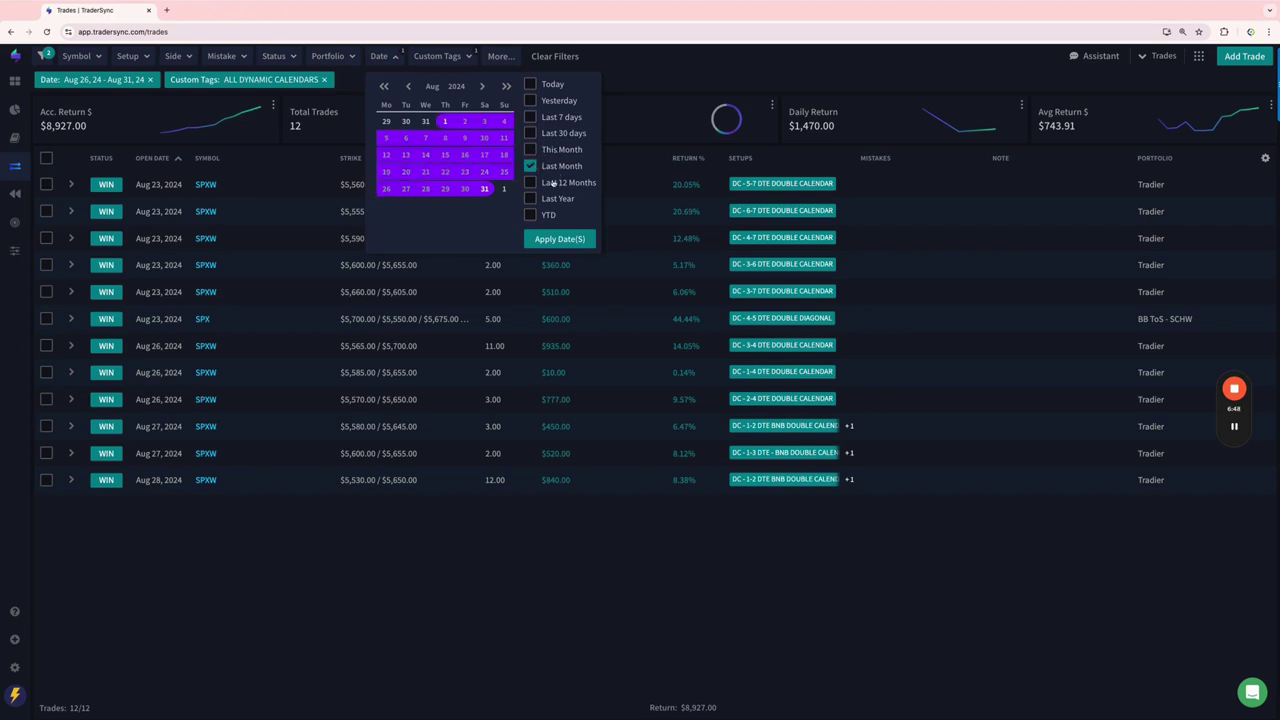
{"action": "left_click", "coordinate": [559, 240]}
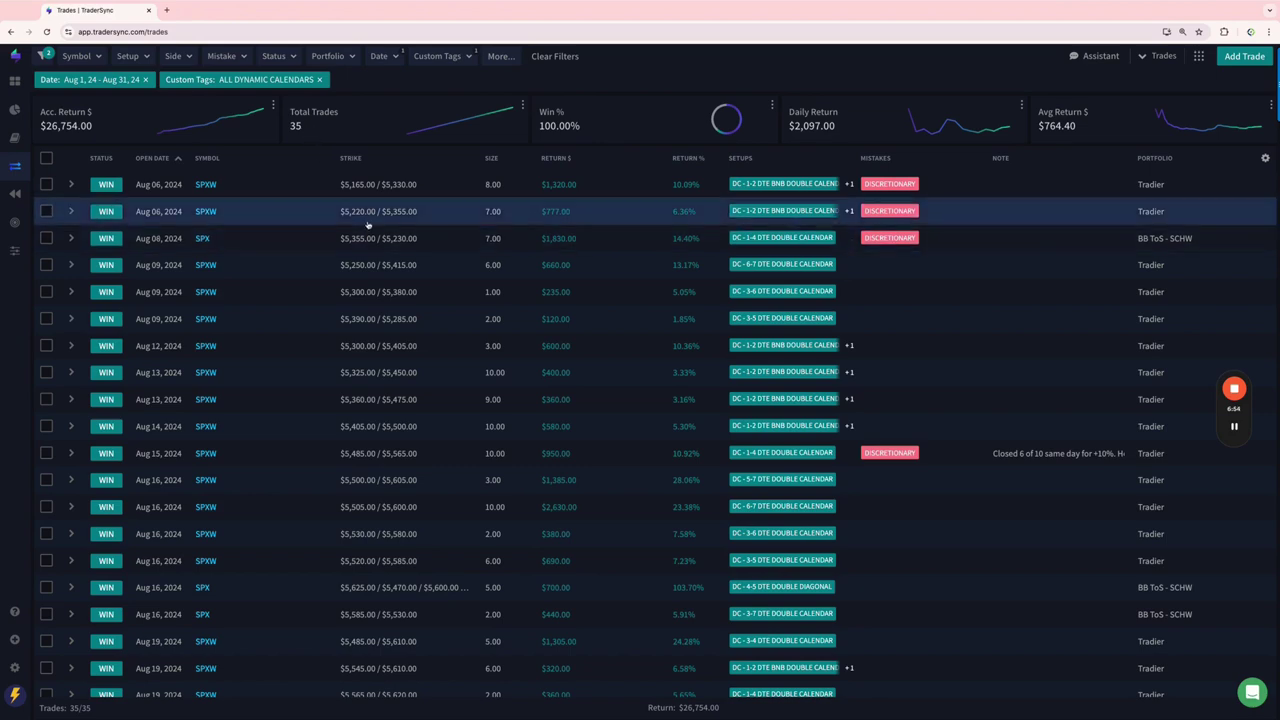
{"action": "scroll", "coordinate": [368, 228], "scroll_direction": "down", "scroll_amount": 5}
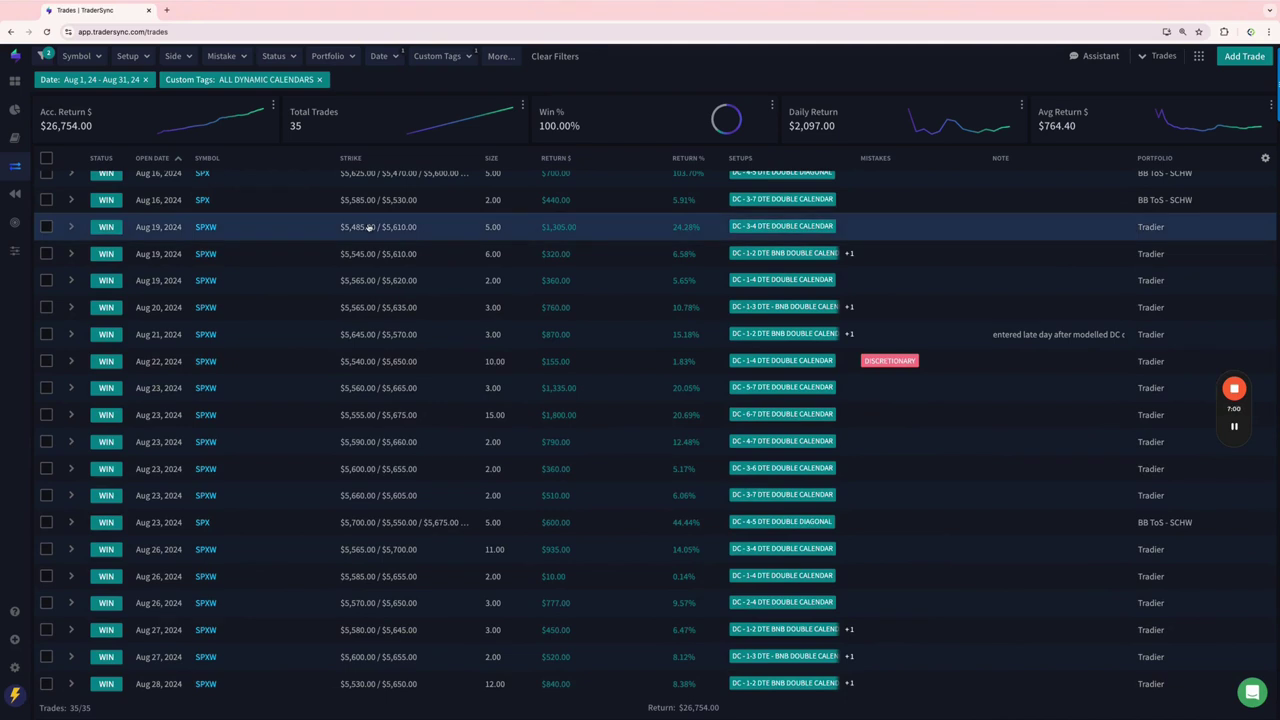
{"action": "scroll", "coordinate": [368, 228], "scroll_direction": "up", "scroll_amount": 1}
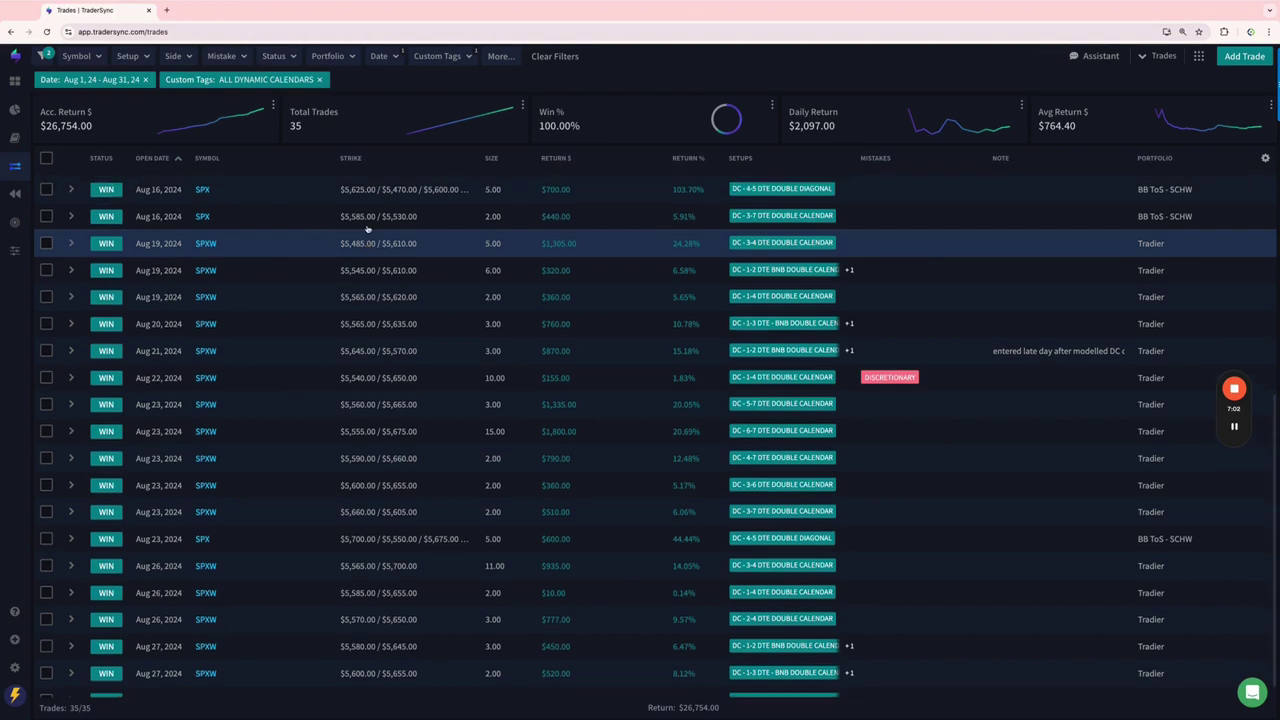
{"action": "scroll", "coordinate": [368, 228], "scroll_direction": "down", "scroll_amount": 1}
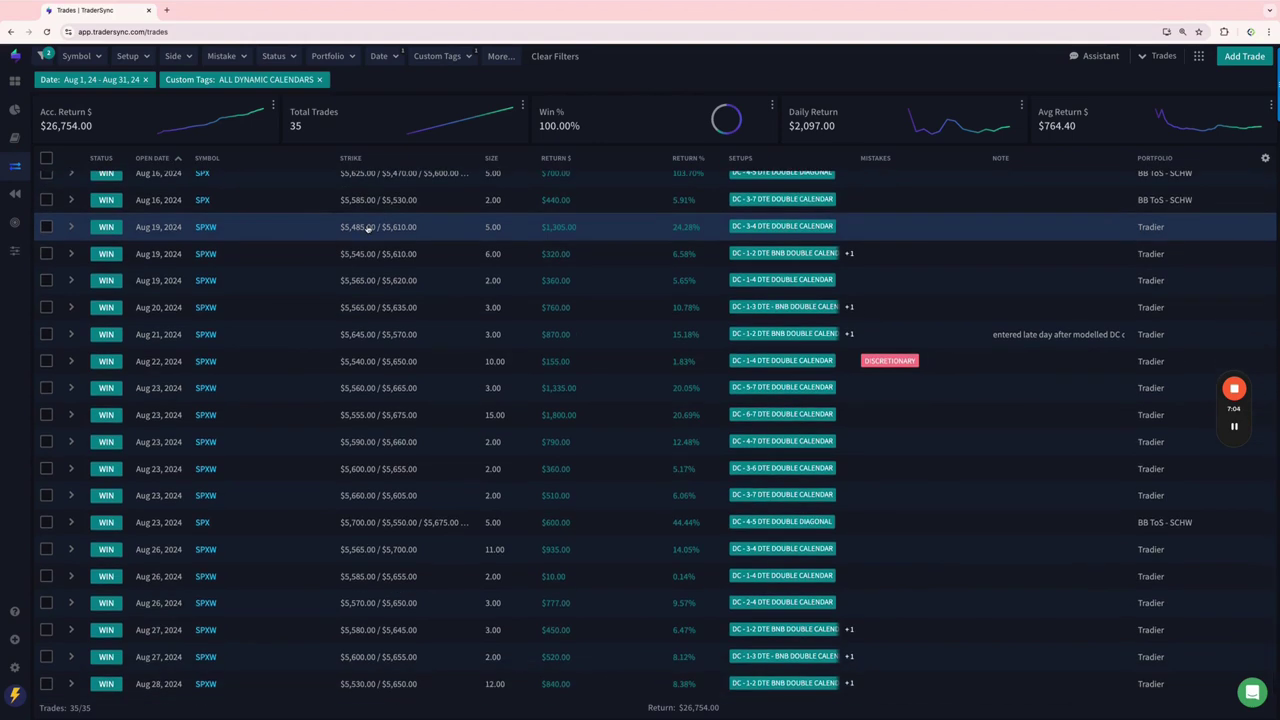
{"action": "scroll", "coordinate": [368, 228], "scroll_direction": "up", "scroll_amount": 5}
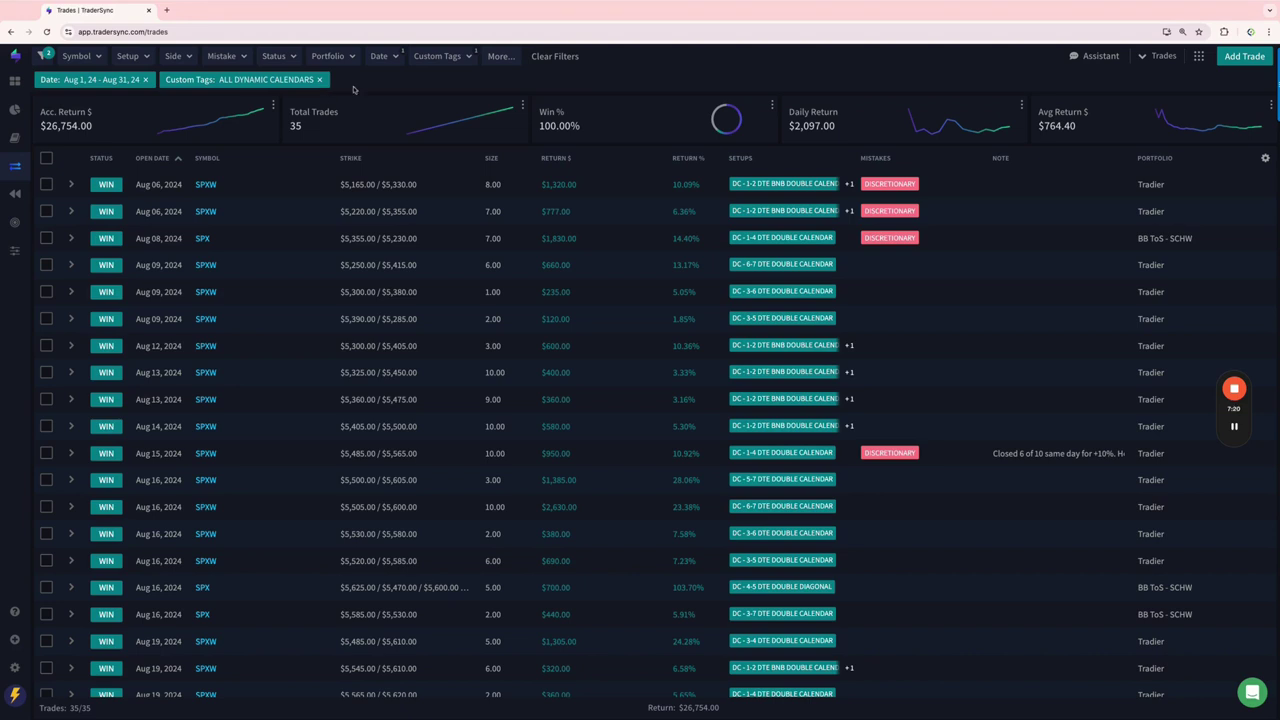
Switch the trades' custom tag filter from Dynamic Calendars to Option Selling Strategies.
{"action": "left_click", "coordinate": [447, 57]}
{"action": "scroll", "coordinate": [432, 163], "scroll_direction": "down", "scroll_amount": 2}
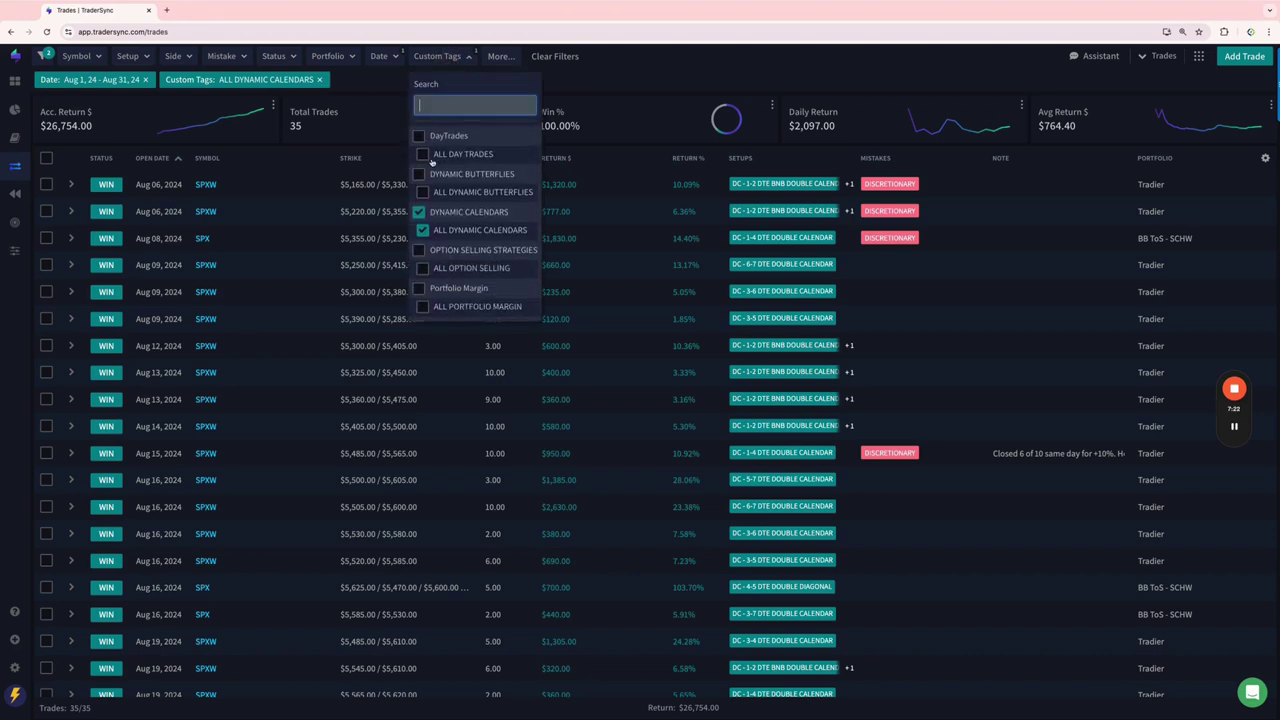
{"action": "left_click", "coordinate": [419, 250]}
{"action": "left_click", "coordinate": [420, 213]}
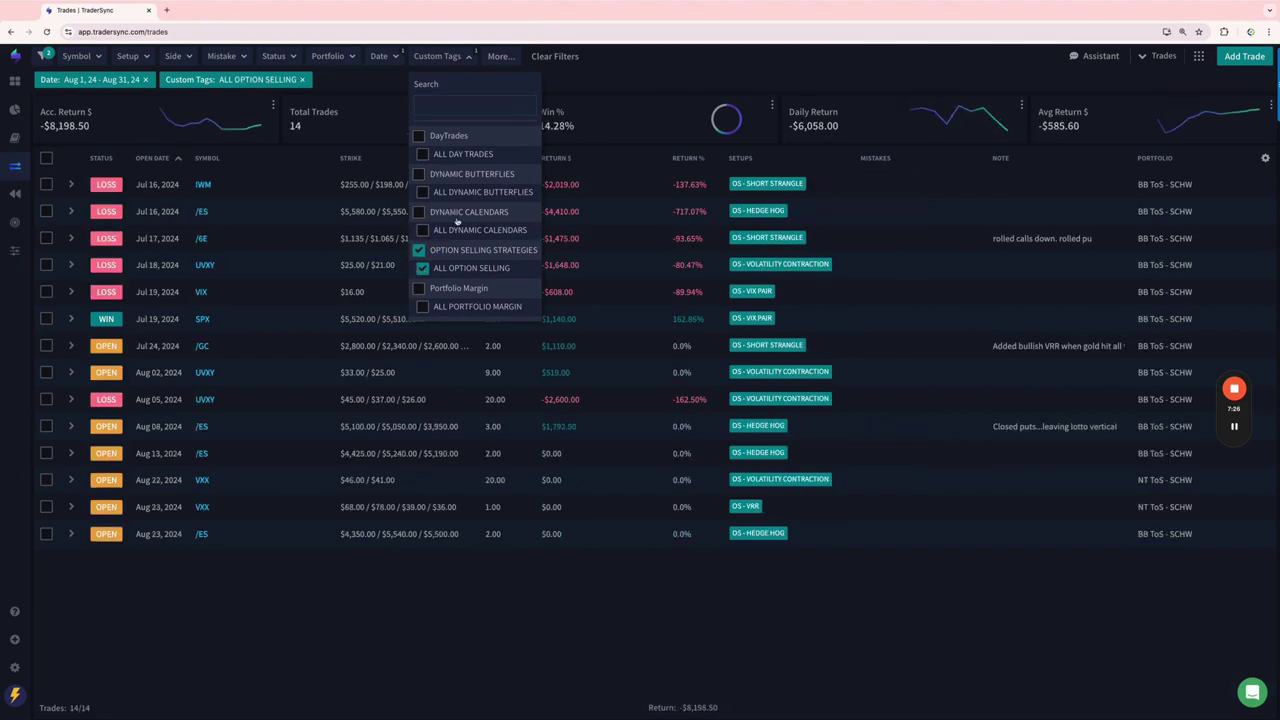
{"action": "left_click", "coordinate": [387, 575]}
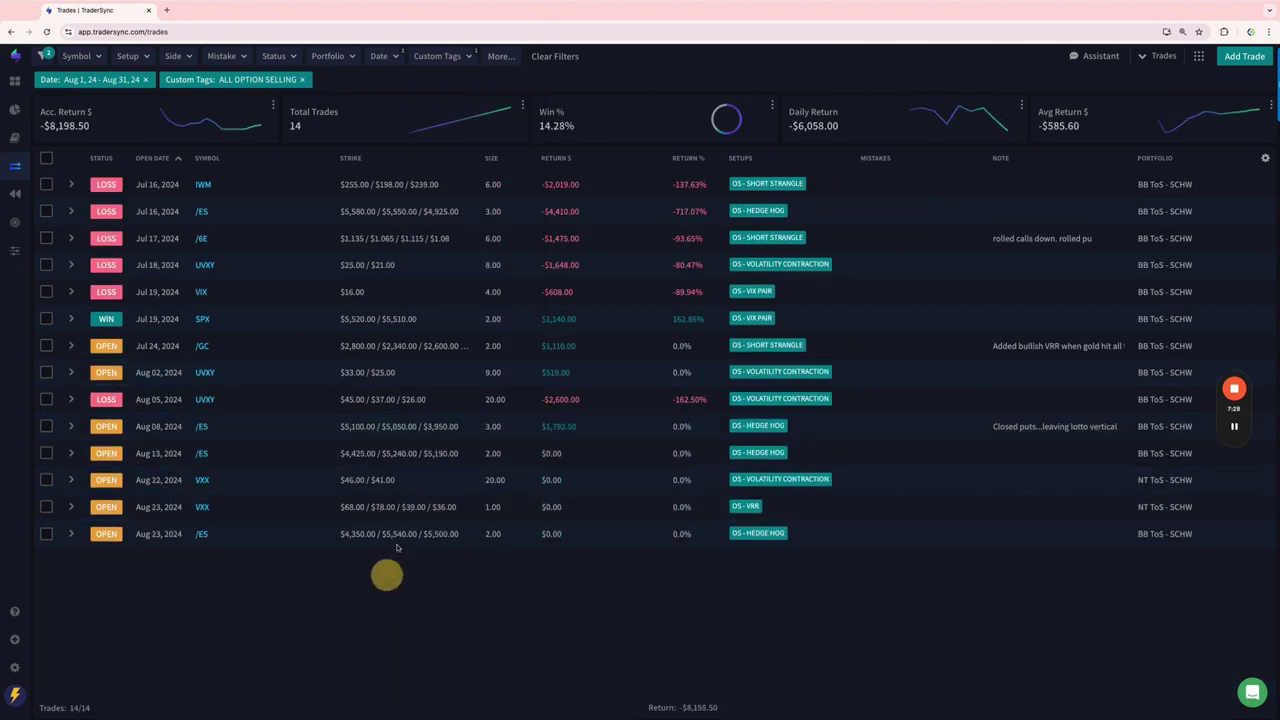
Set the trades' date filter to the range August 26 to August 31, 2024.
{"action": "left_click", "coordinate": [385, 60]}
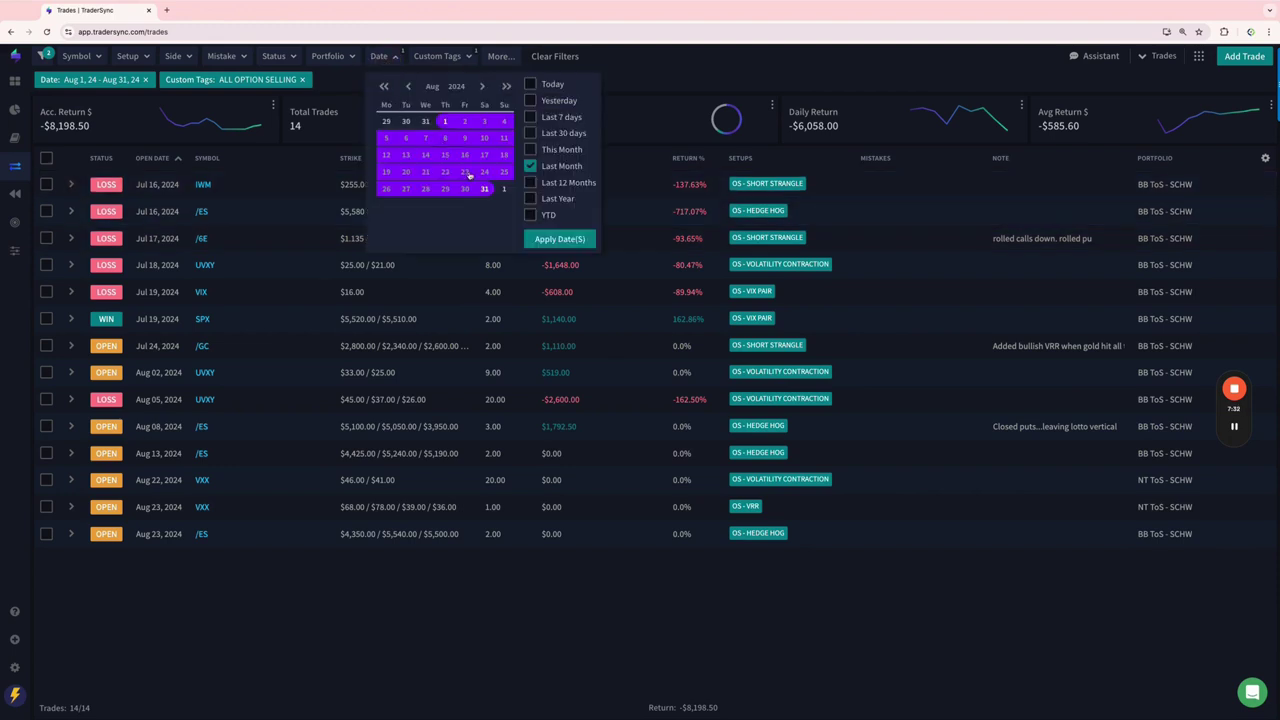
{"action": "left_click", "coordinate": [386, 190]}
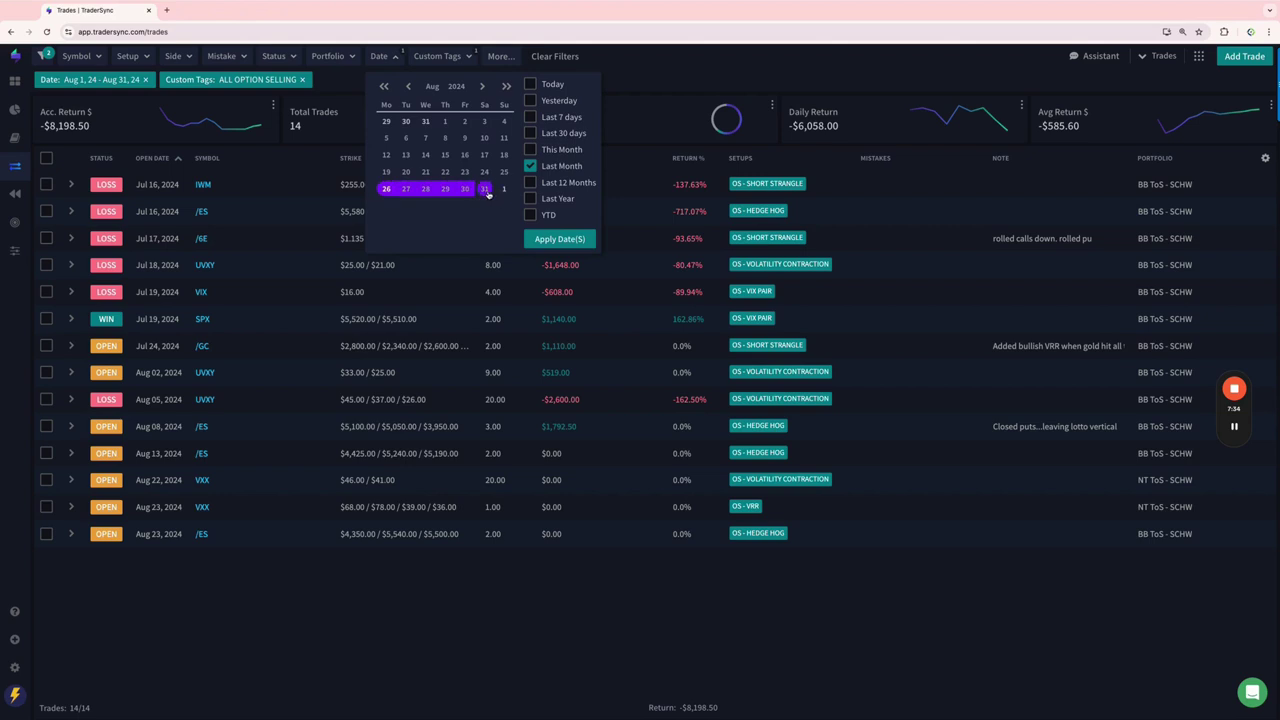
{"action": "left_click", "coordinate": [546, 239]}
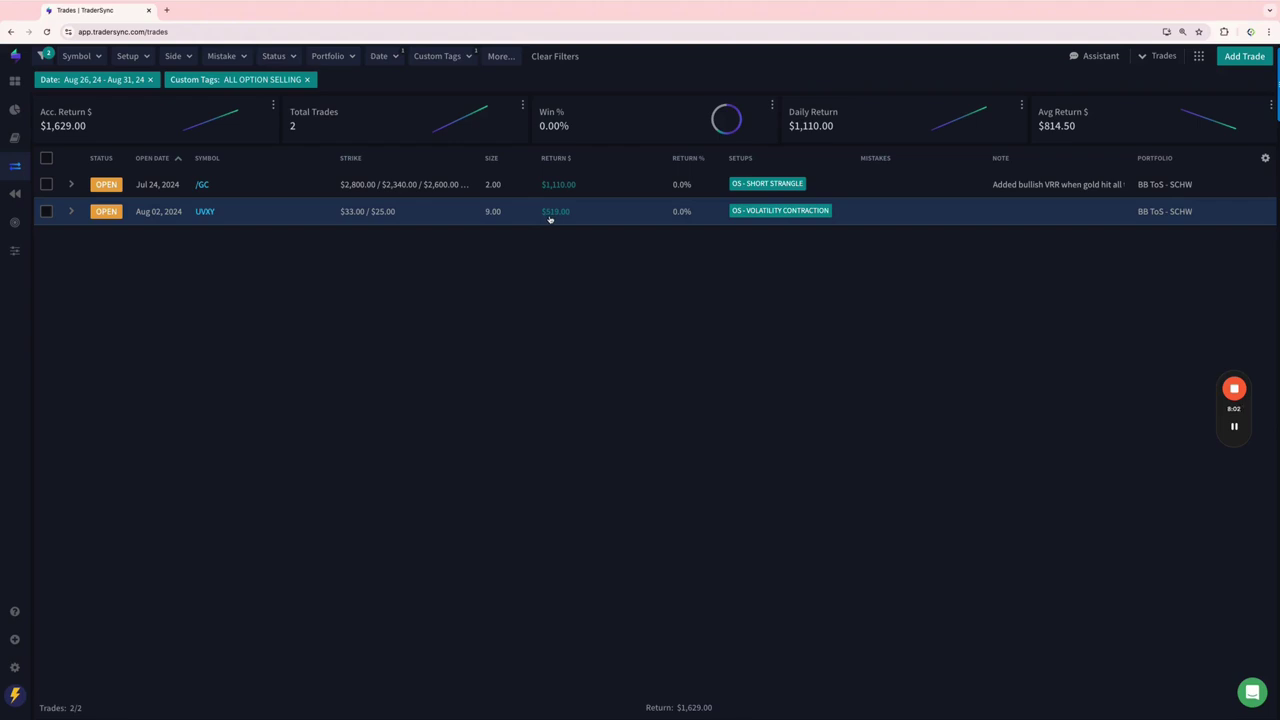
Switch the trades' custom tag filter from Option Selling Strategies to Transformer Spreads and review the listed trades.
{"action": "left_click", "coordinate": [446, 58]}
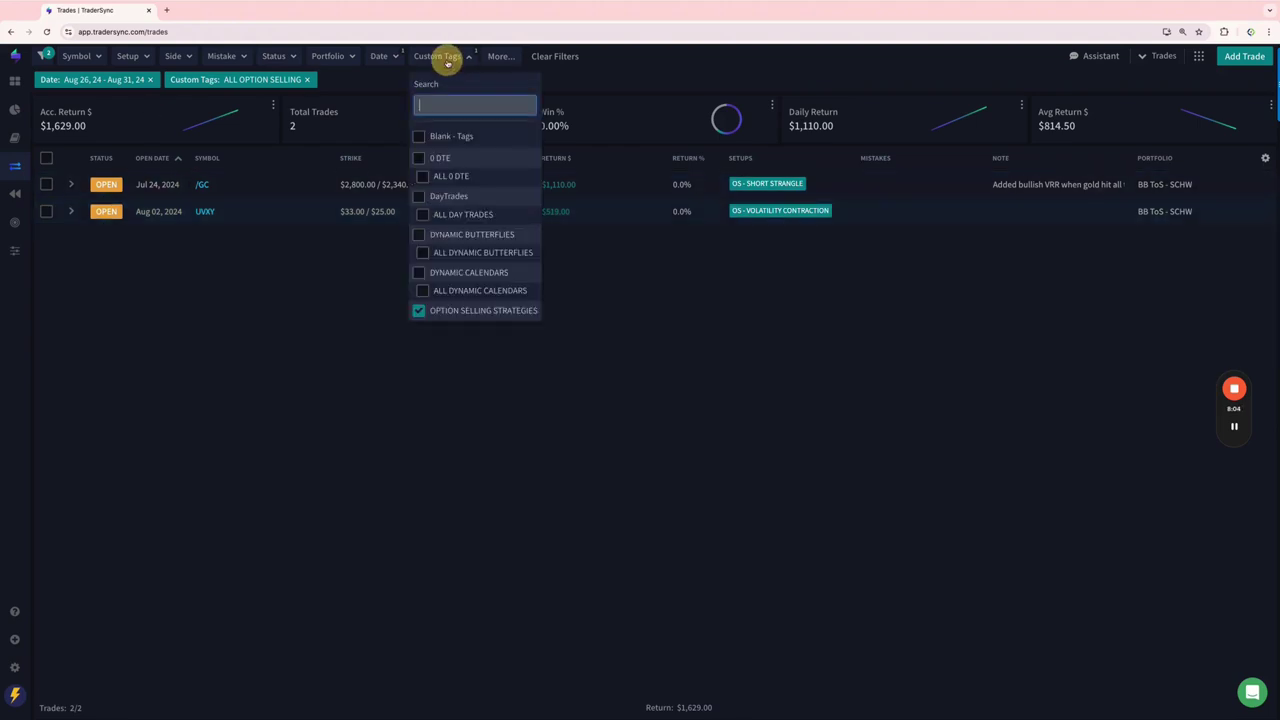
{"action": "scroll", "coordinate": [479, 197], "scroll_direction": "down", "scroll_amount": 2}
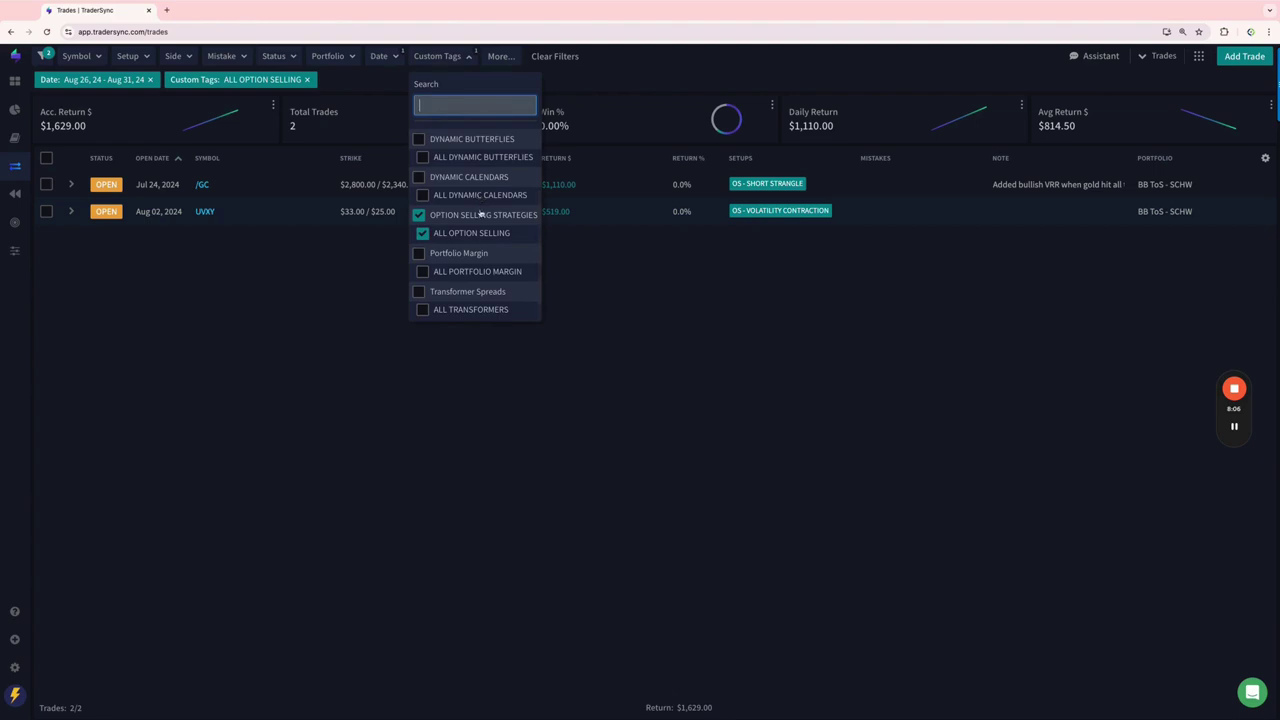
{"action": "left_click", "coordinate": [419, 292]}
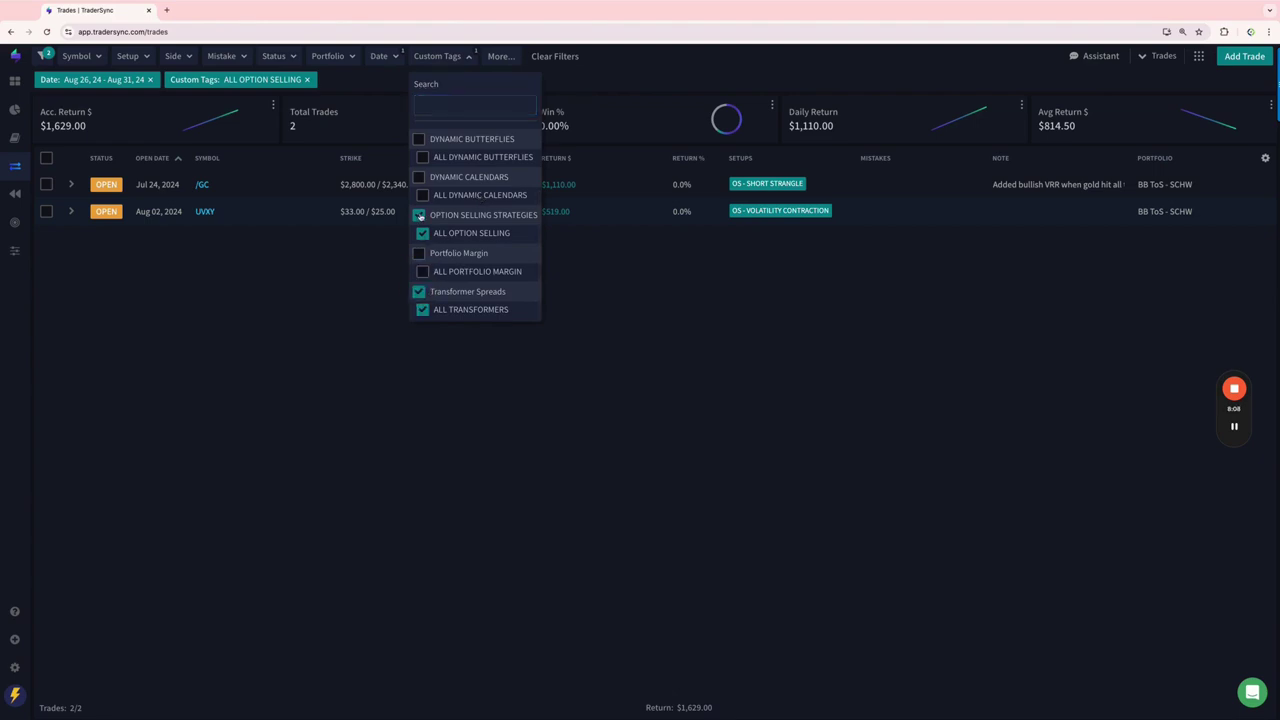
{"action": "left_click", "coordinate": [419, 215]}
{"action": "left_click", "coordinate": [745, 65]}
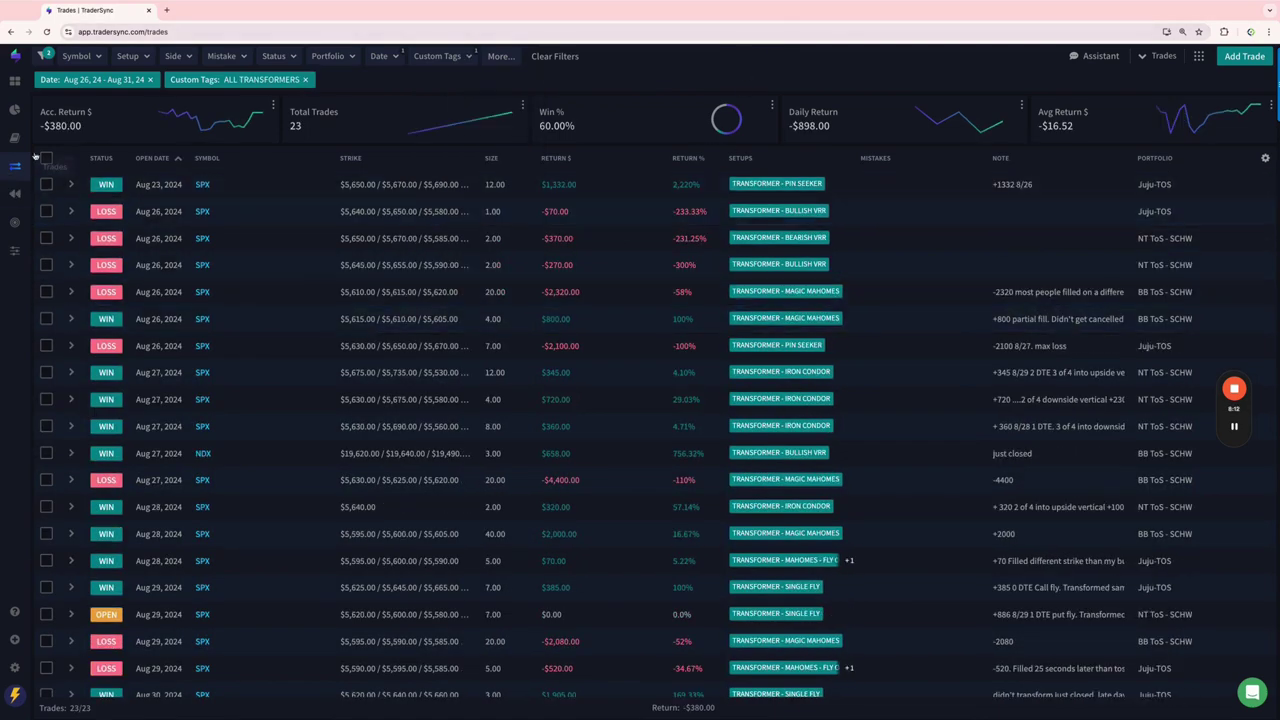
{"action": "scroll", "coordinate": [400, 385], "scroll_direction": "down", "scroll_amount": 2}
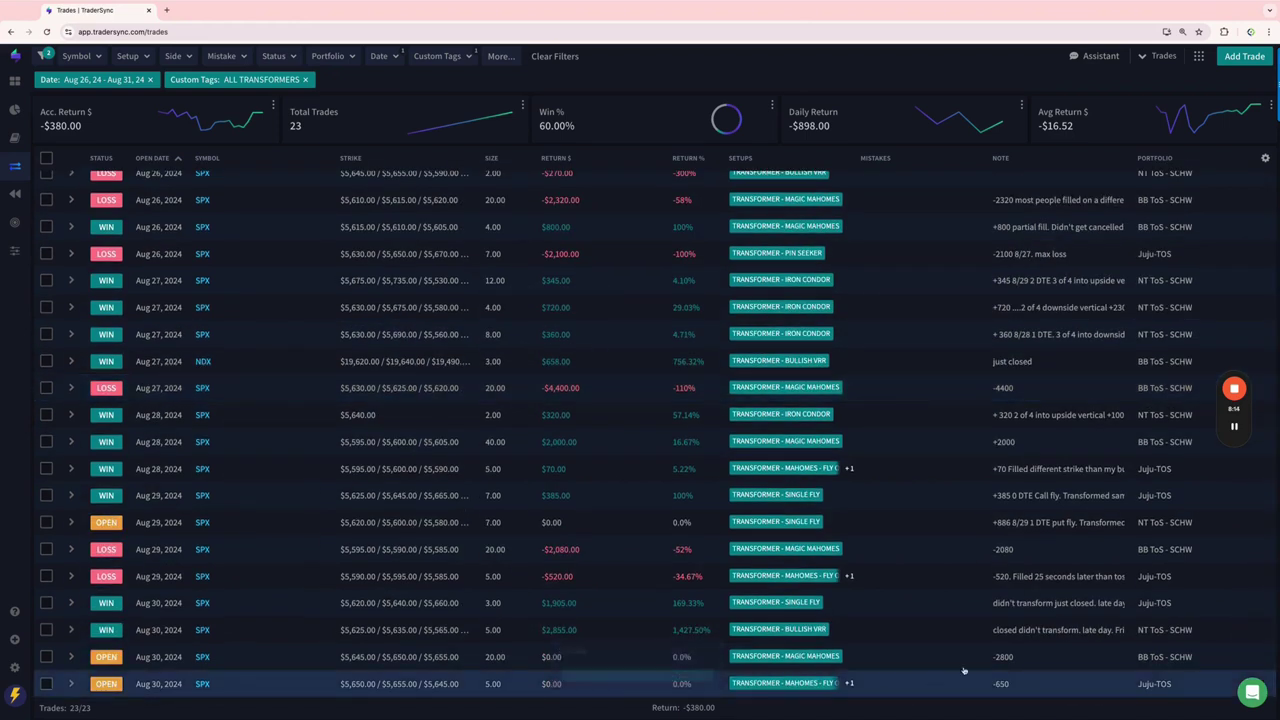